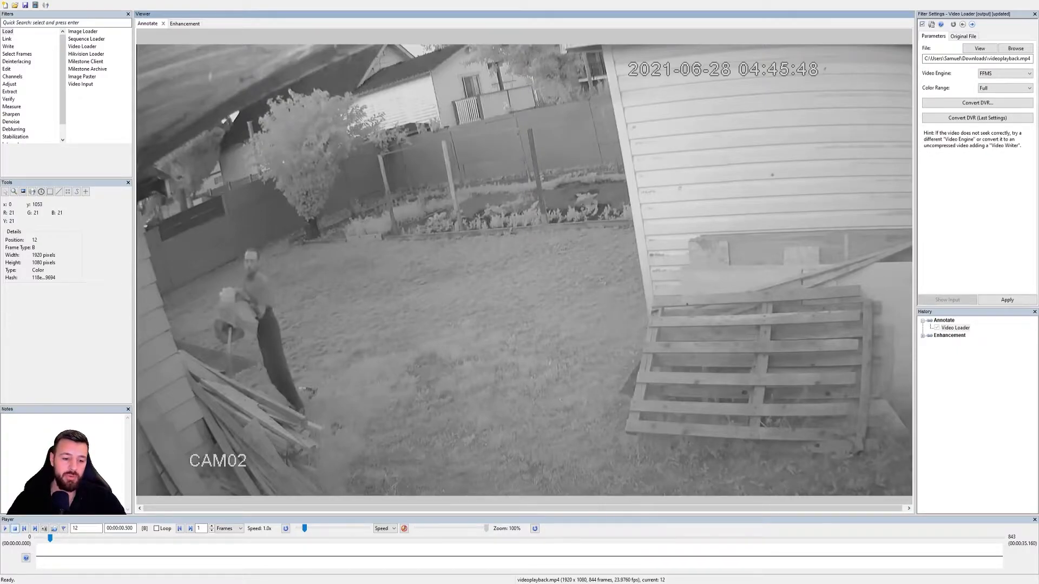
drag(50, 538, 33, 537)
click(6, 529)
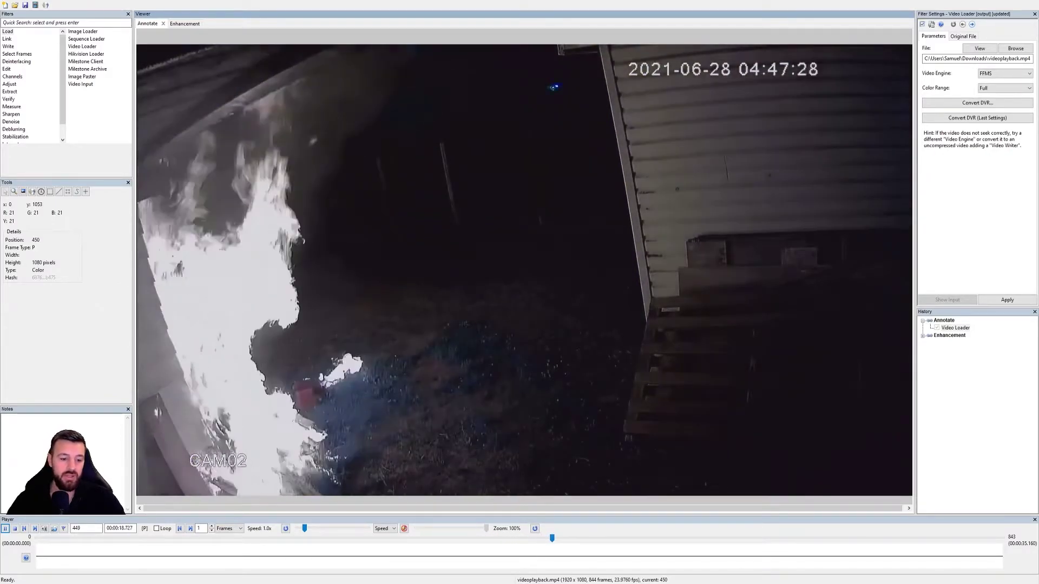
key(space)
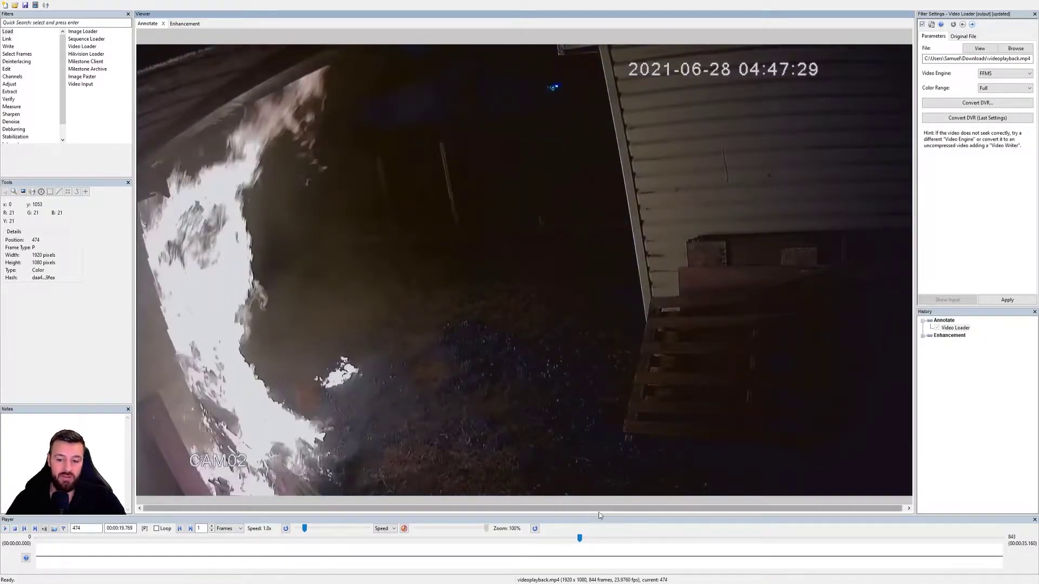
key(Left)
drag(189, 537, 51, 541)
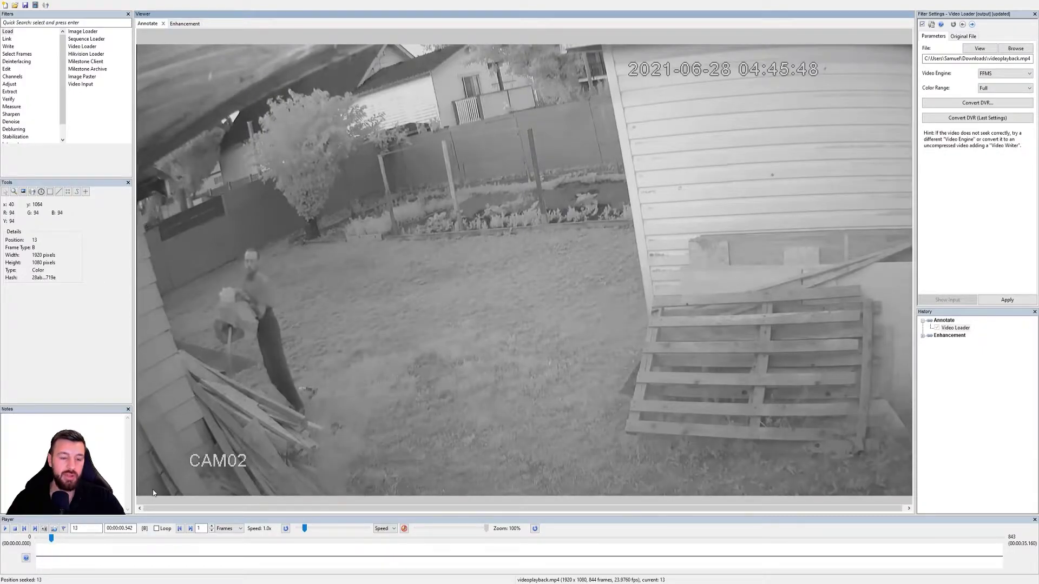
- Add a Range Selector filter from the Select Frames filters
click(17, 55)
click(84, 47)
double_click(84, 39)
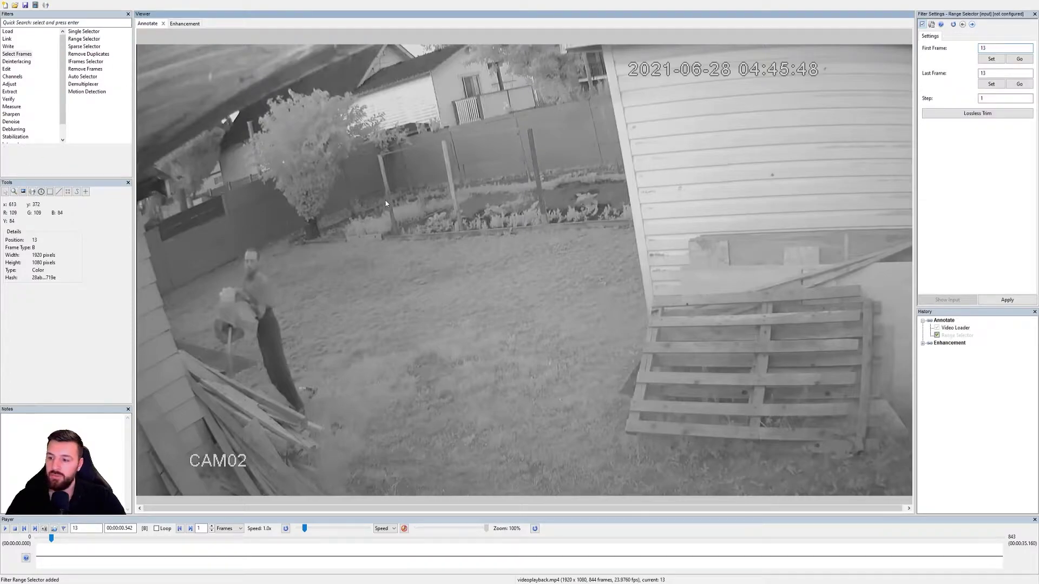
- Seek to frame 378, set it as the Last Frame, and apply the 13–378 trim
click(308, 541)
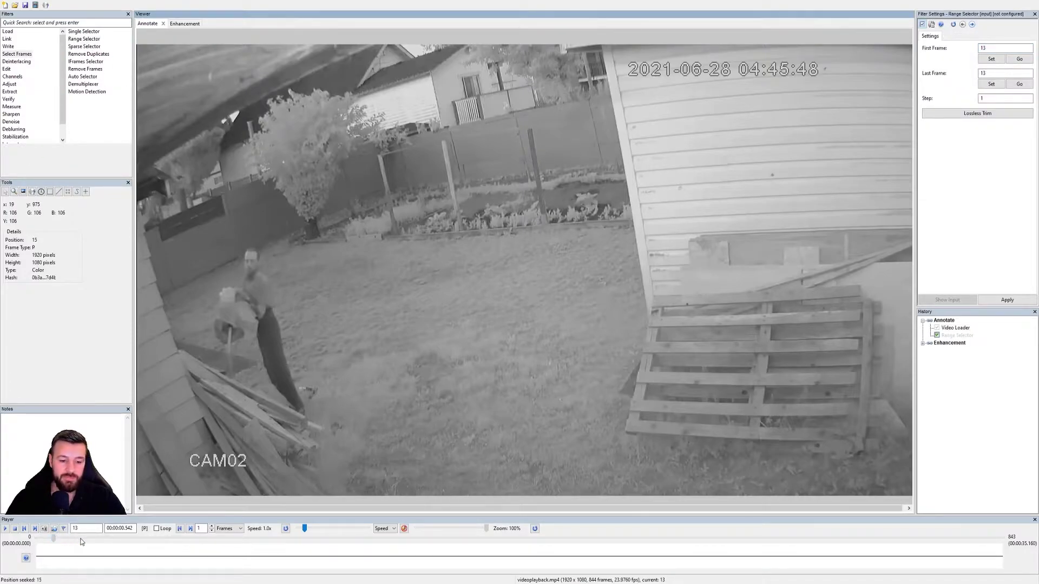
click(325, 541)
click(442, 544)
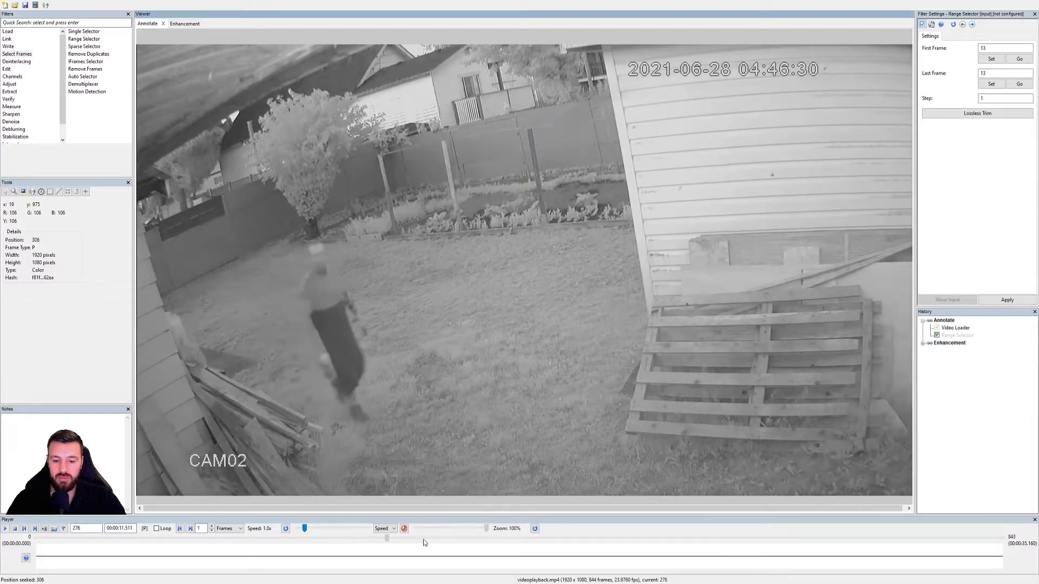
click(450, 537)
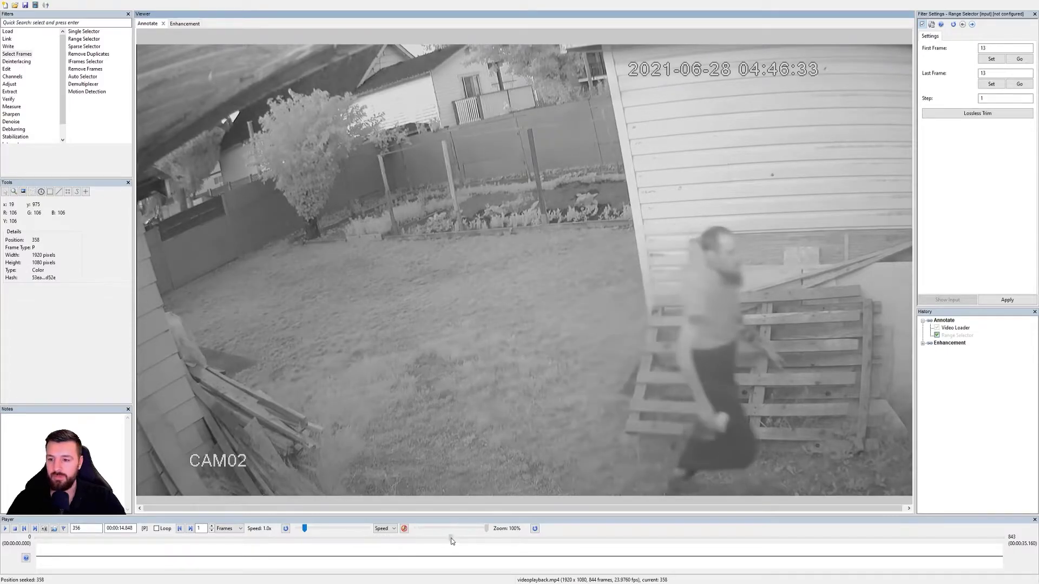
click(462, 540)
drag(463, 539, 470, 539)
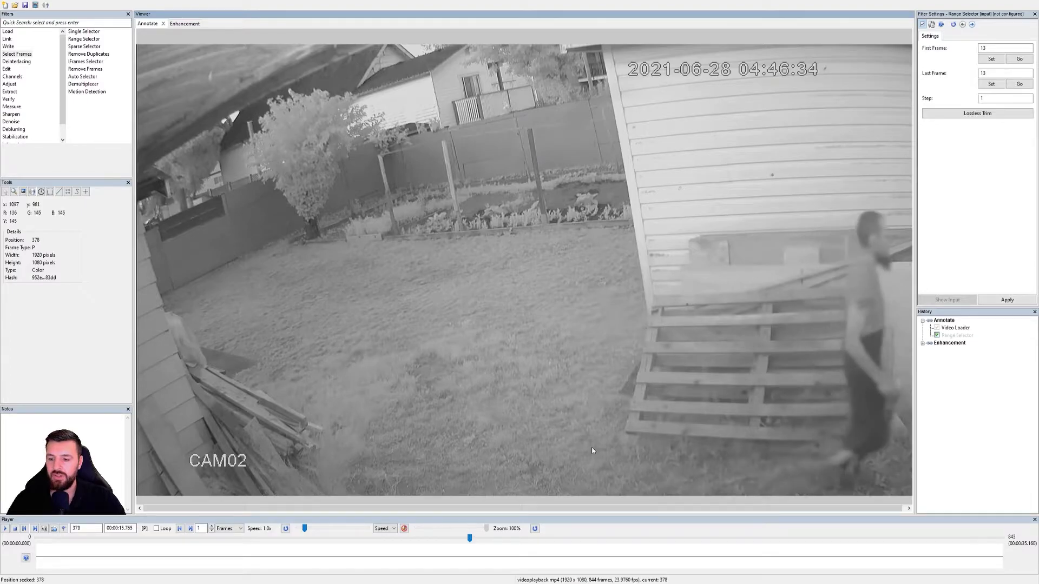
click(992, 83)
click(1006, 301)
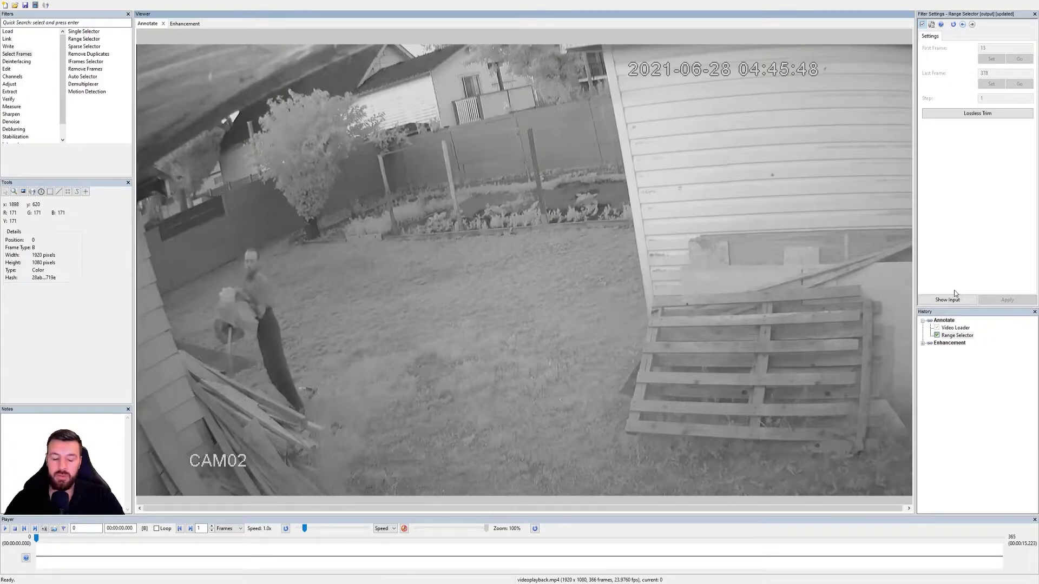
- Play and pause the trimmed clip, then return near its start
click(5, 530)
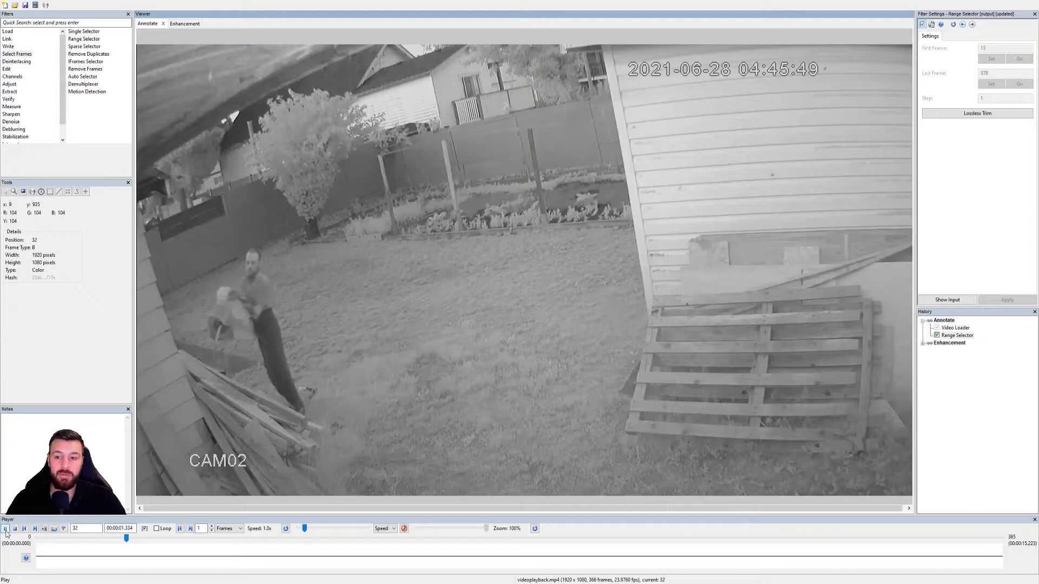
click(6, 531)
drag(161, 540, 158, 540)
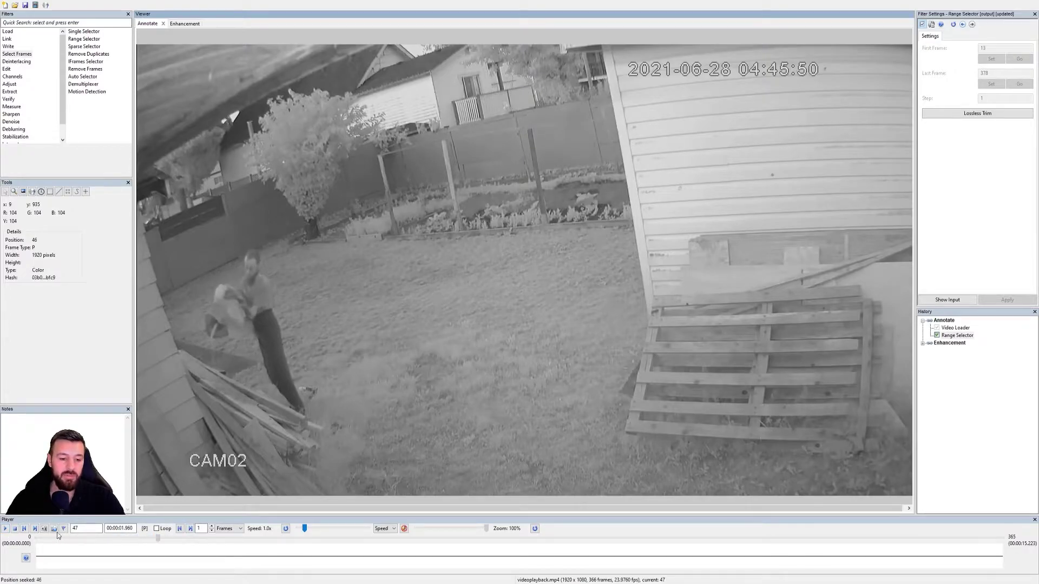
key(Left)
key(Left)
key(Left)
key(Left)
key(Left)
- Add an Annotate filter from the Presentation filters
scroll(39, 133, down, 1)
click(22, 137)
click(78, 79)
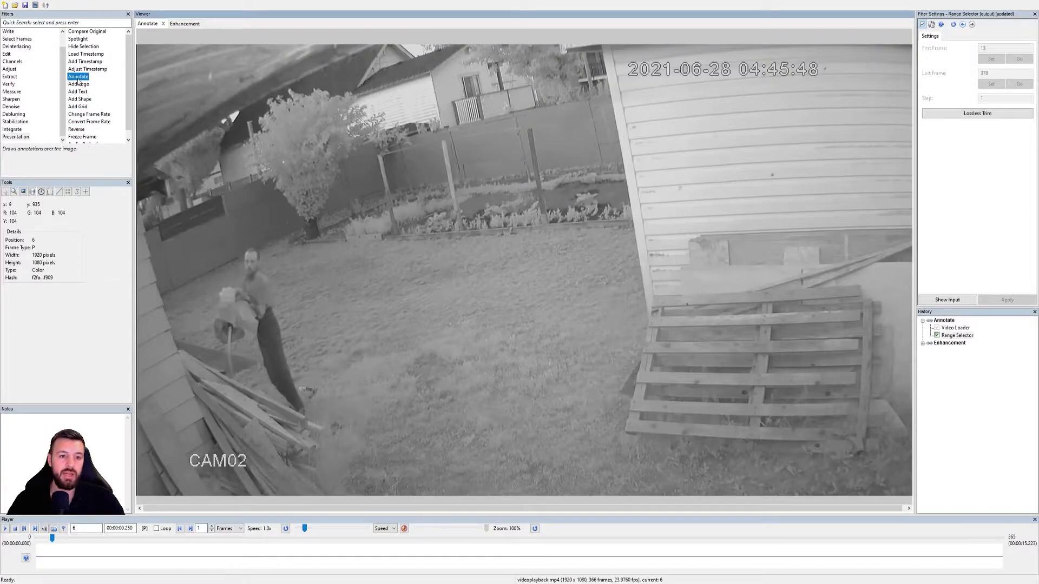
double_click(79, 78)
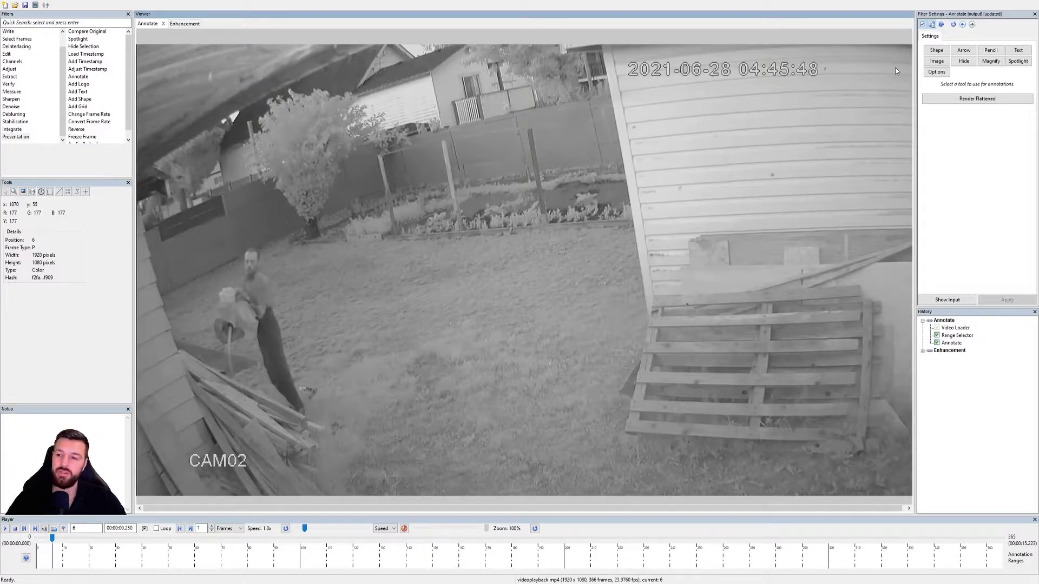
- Draw a text box near the top reading 'Information Wanted' with a call-in phone number
click(1018, 50)
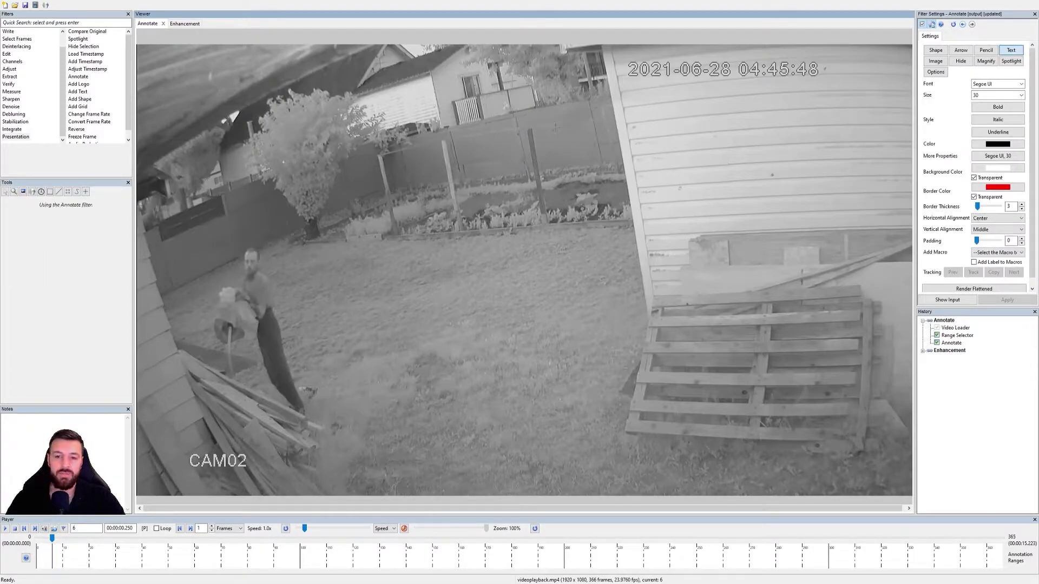
mouse_move(380, 55)
mouse_down()
mouse_move(541, 103)
mouse_move(620, 104)
mouse_up()
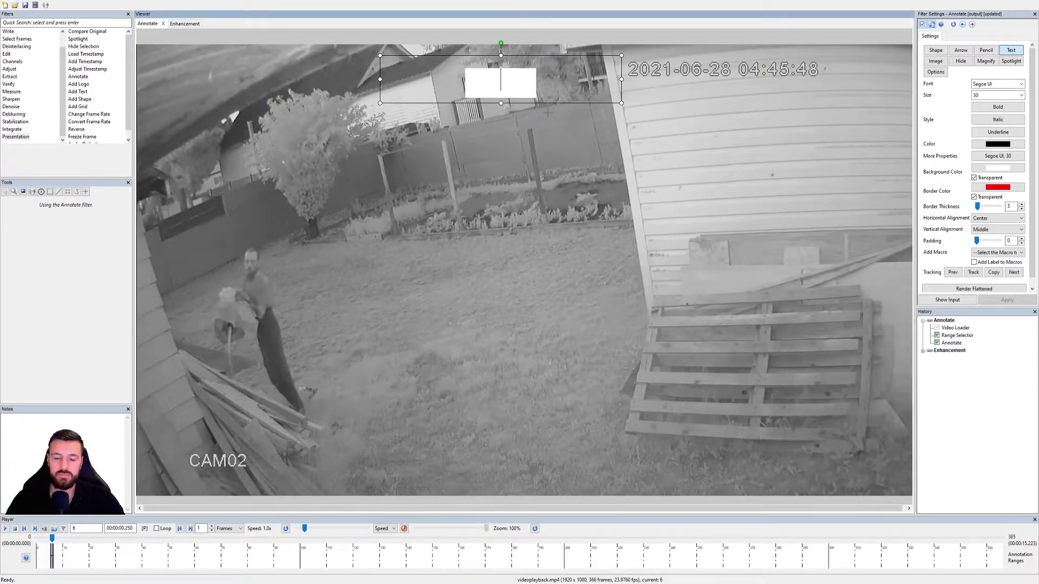
text(Infor)
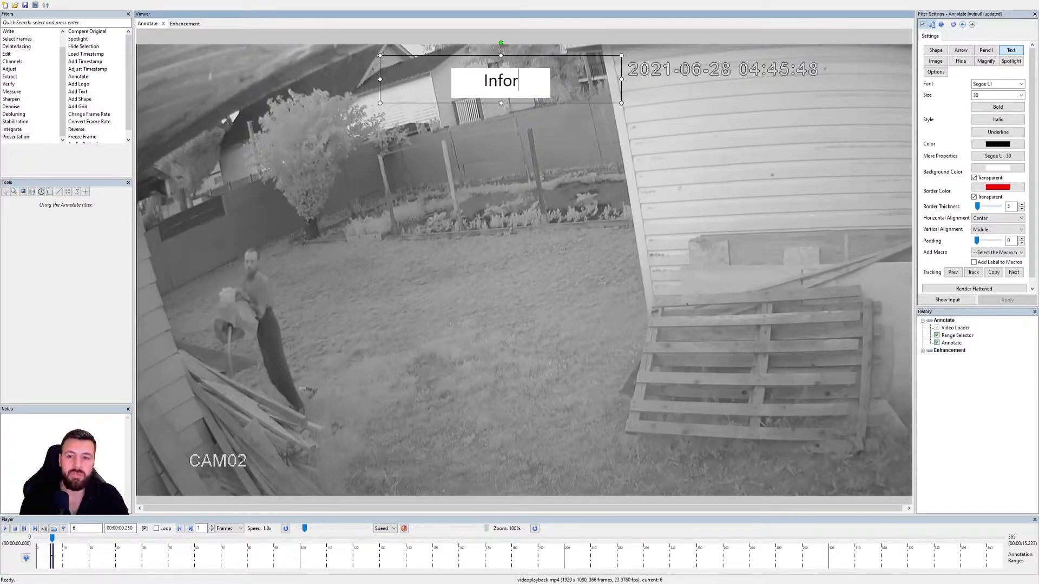
text(mation Wanted)
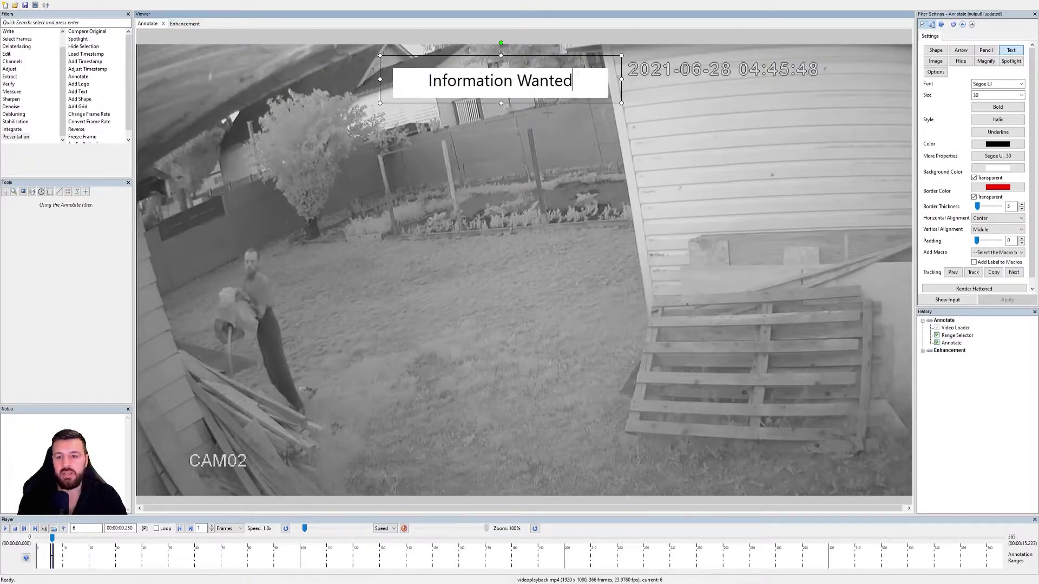
key(Return)
text(Call)
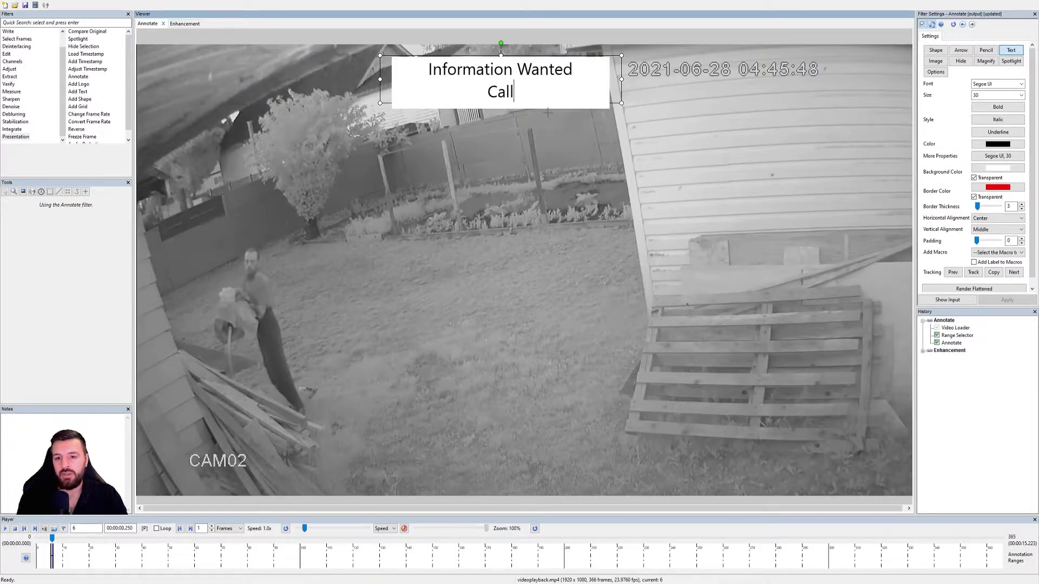
text( 222-555-666)
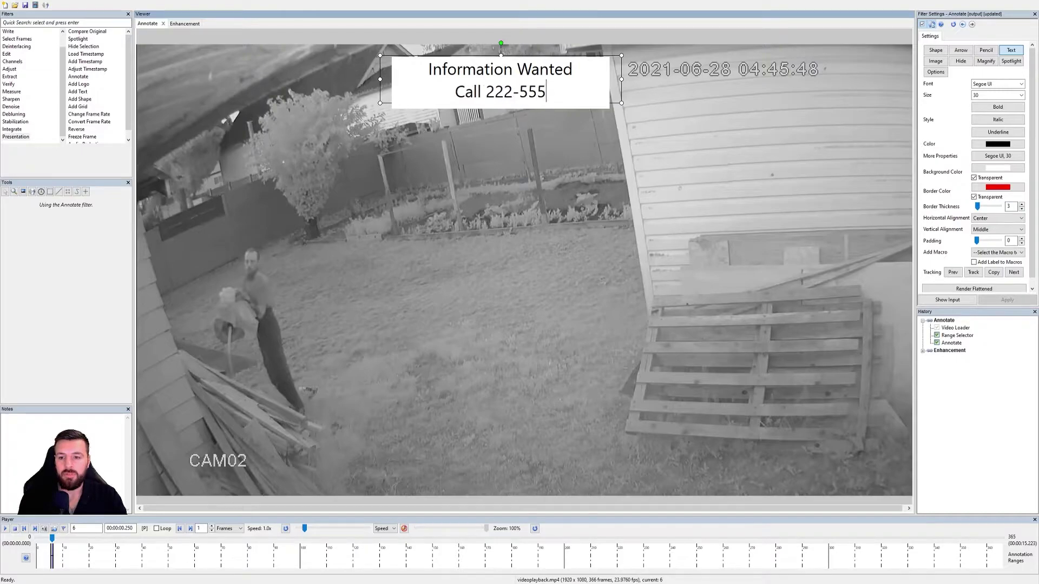
click(550, 140)
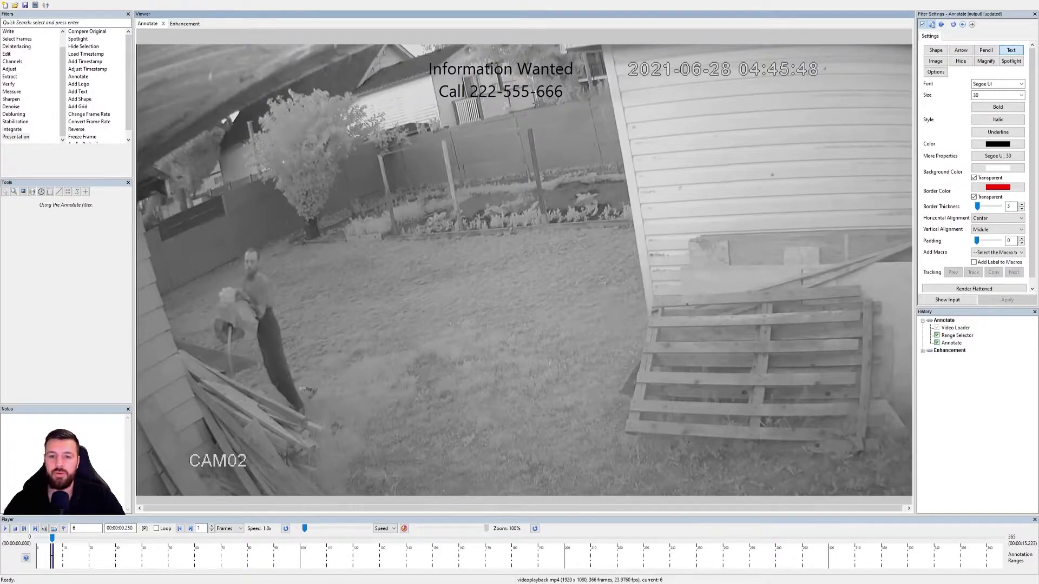
- Give the text box a white background, black border and bold text
click(974, 177)
click(975, 197)
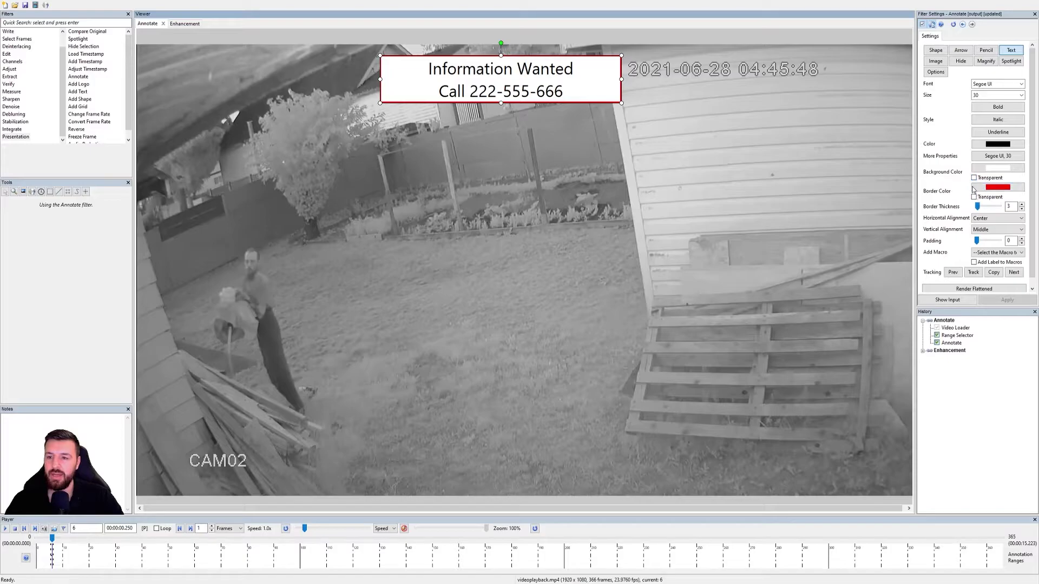
key(ctrl+z)
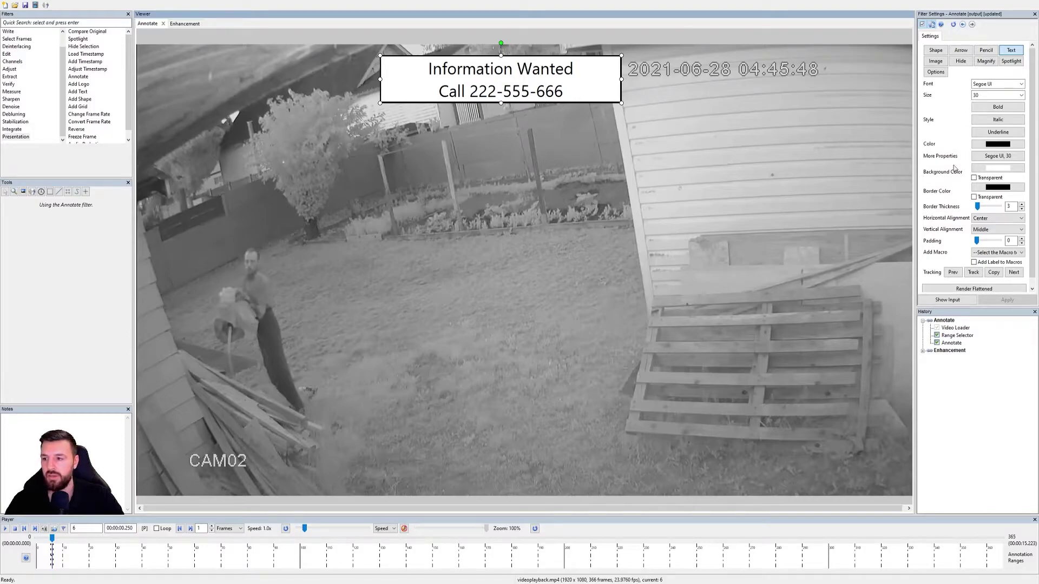
click(989, 109)
click(998, 118)
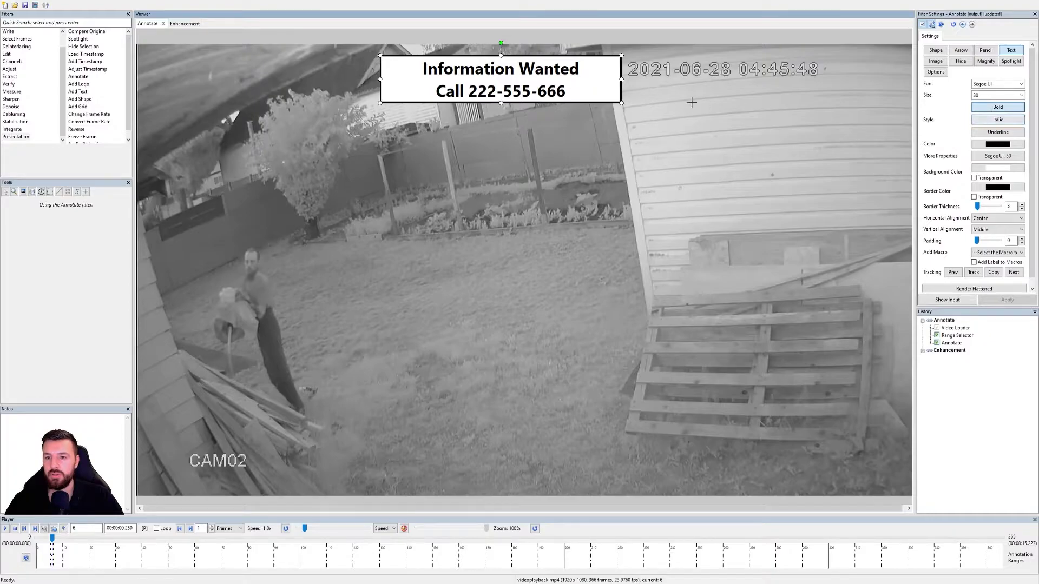
- Move the banner up to the top edge and keep it on all frames
drag(594, 65, 598, 58)
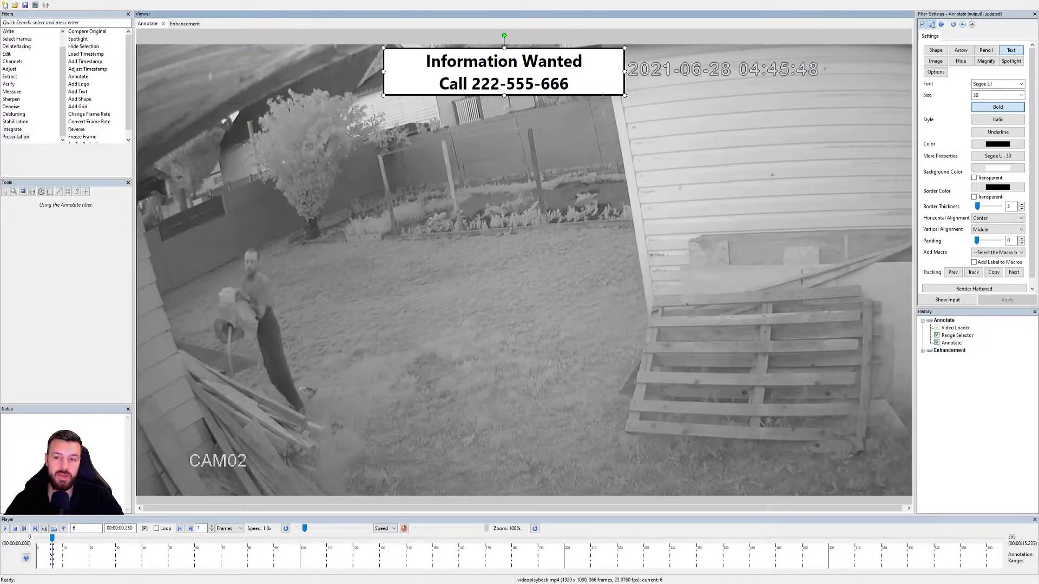
right_click(595, 63)
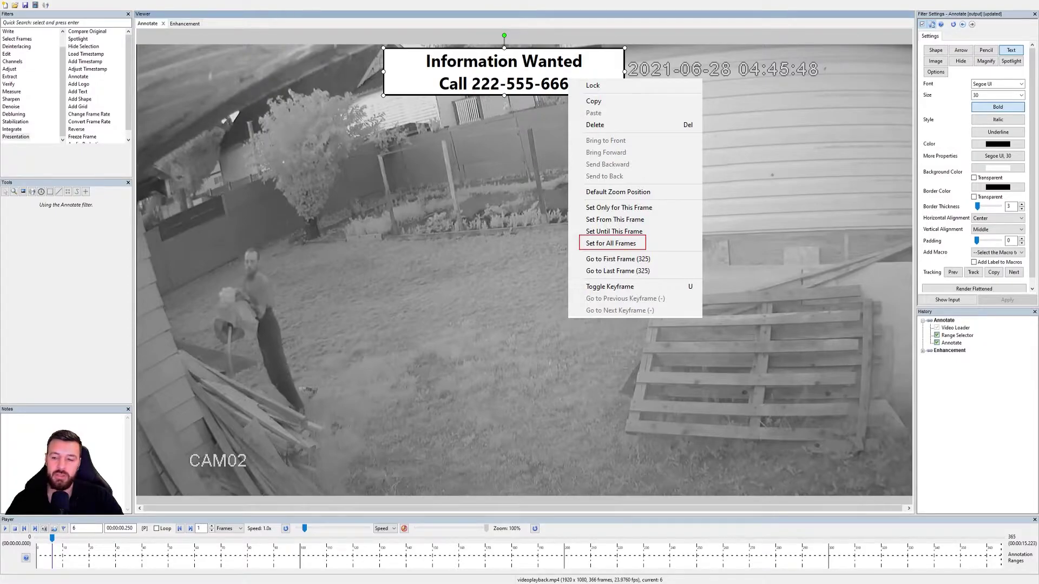
key(Escape)
click(1010, 50)
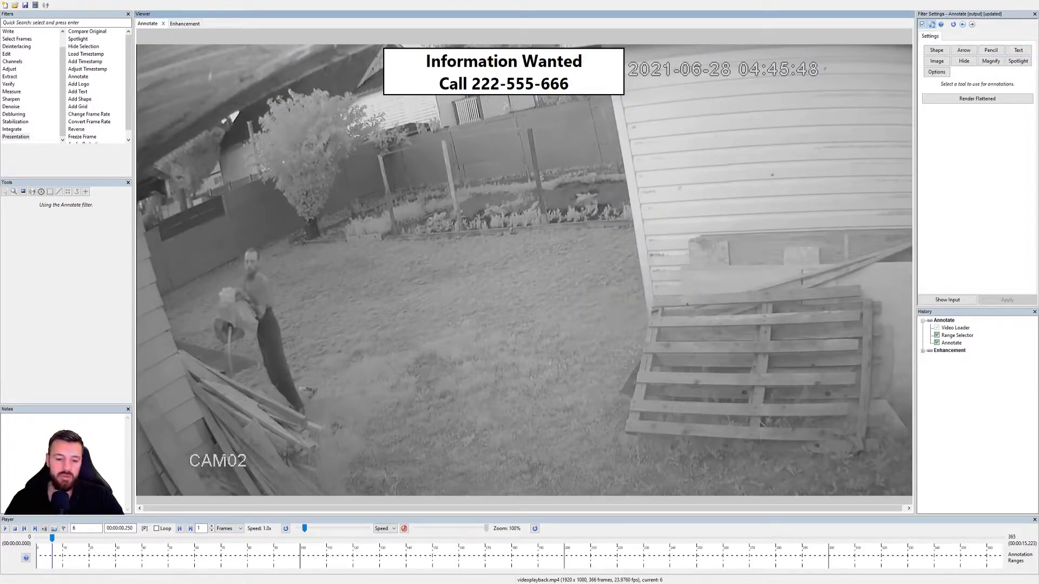
click(39, 538)
click(5, 528)
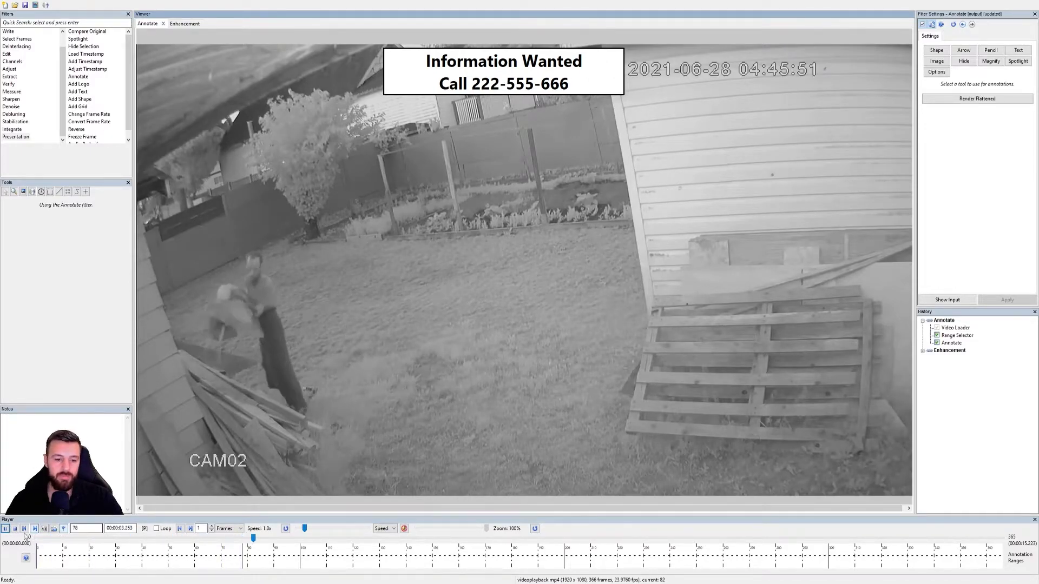
click(6, 529)
click(5, 529)
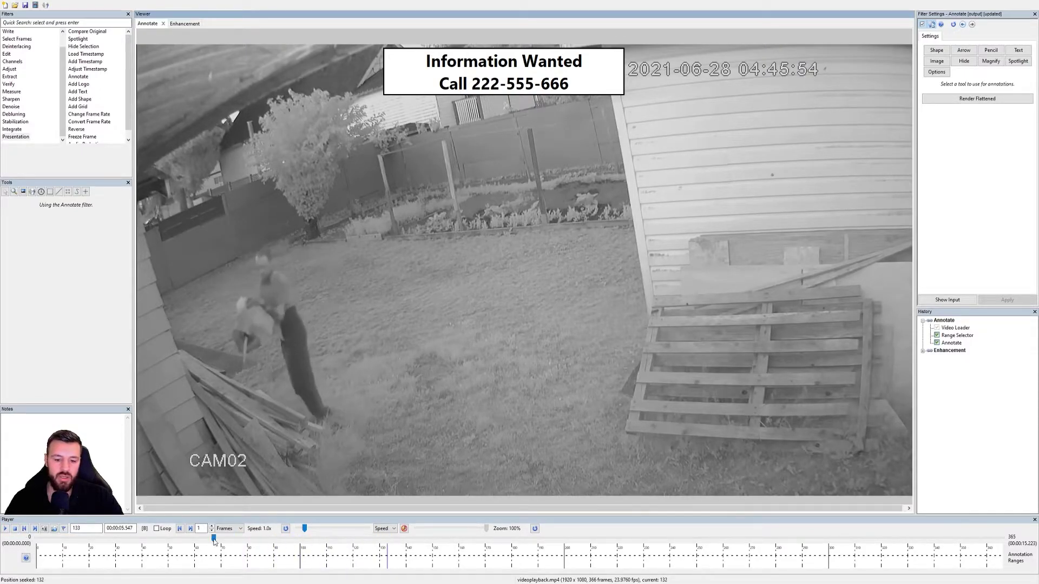
click(37, 539)
click(49, 539)
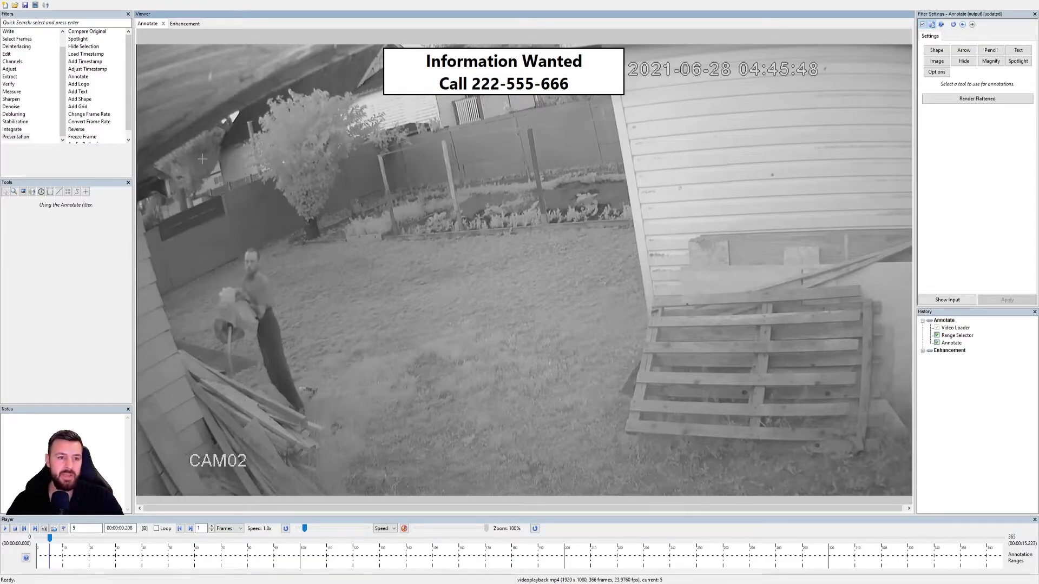
- Add a Levels filter with shadows at 38 and highlights at 237
click(9, 69)
click(76, 70)
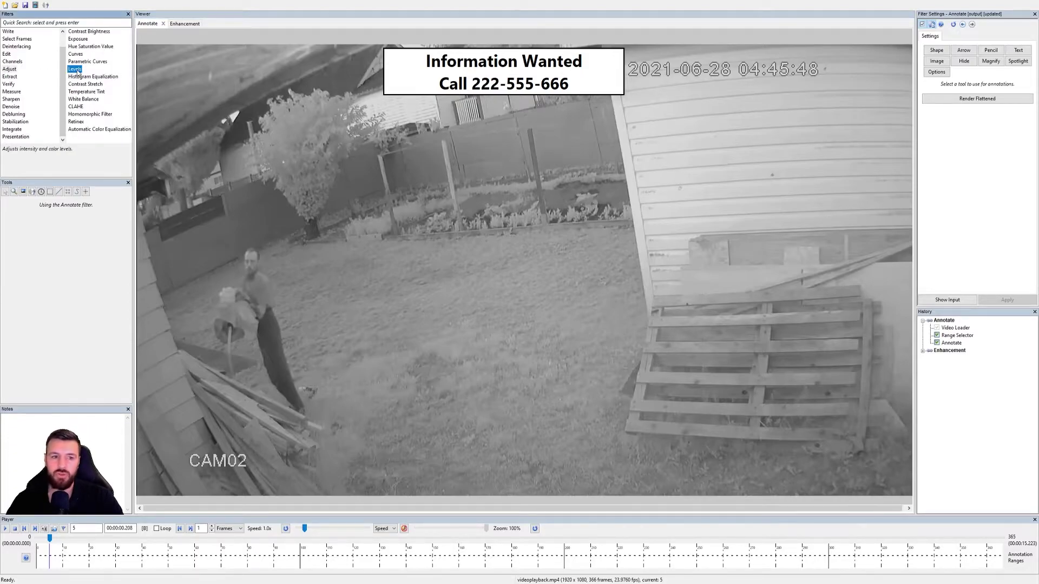
double_click(77, 71)
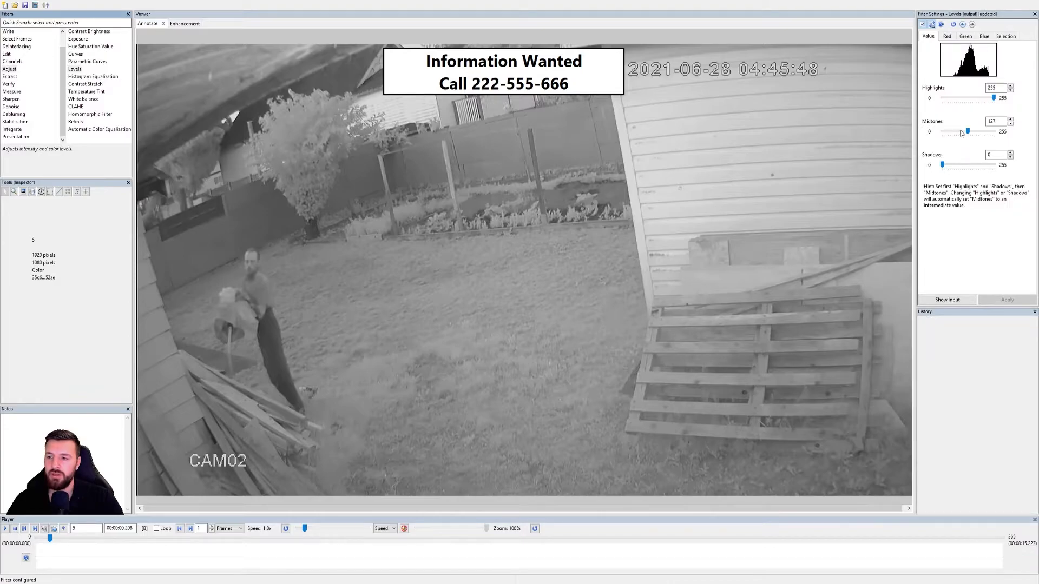
drag(942, 165, 957, 166)
drag(993, 98, 993, 103)
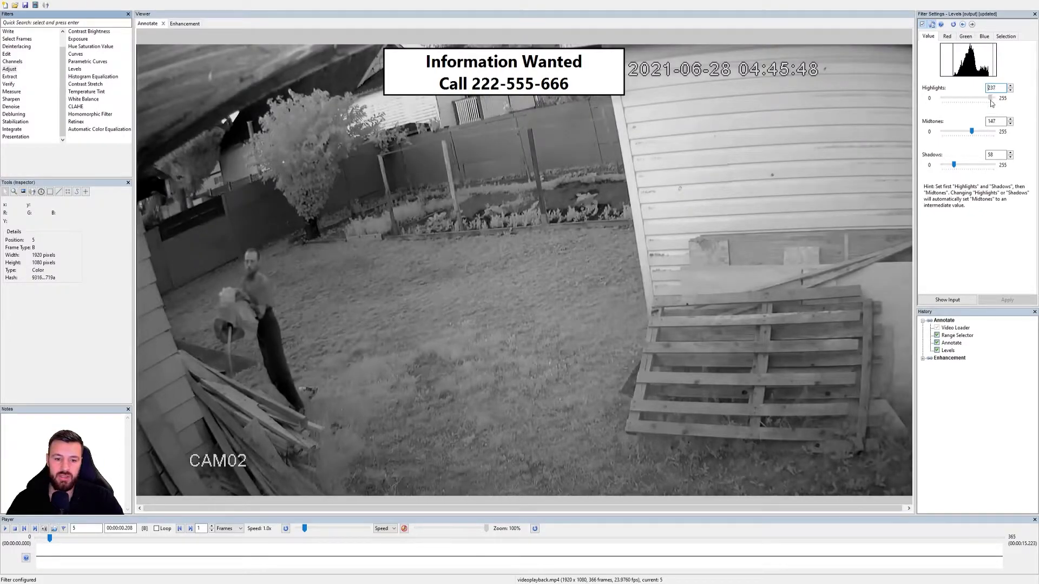
- Move Levels above Annotate in the History chain and reselect Annotate
click(949, 351)
drag(951, 352, 991, 340)
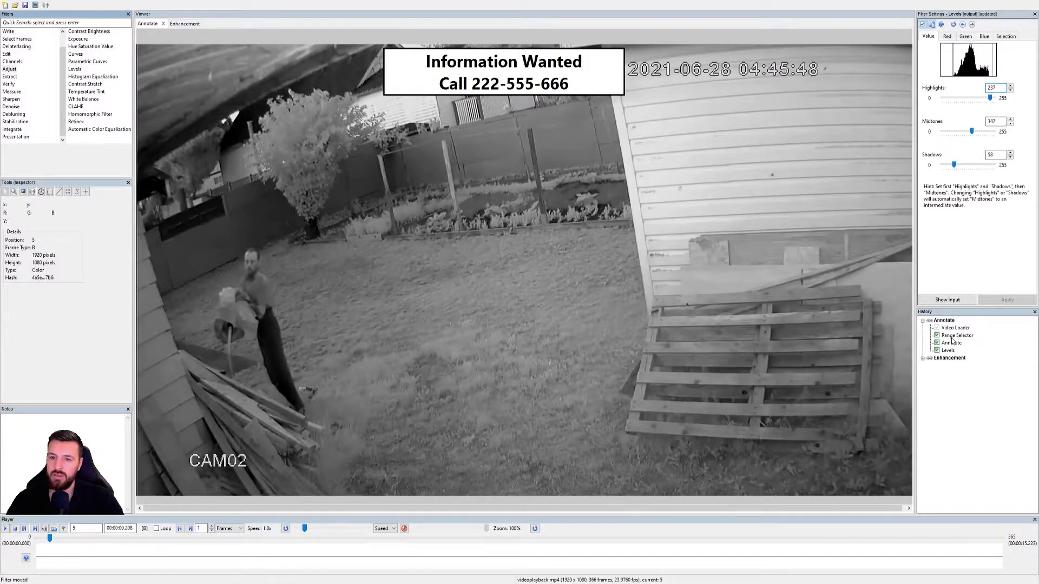
click(952, 351)
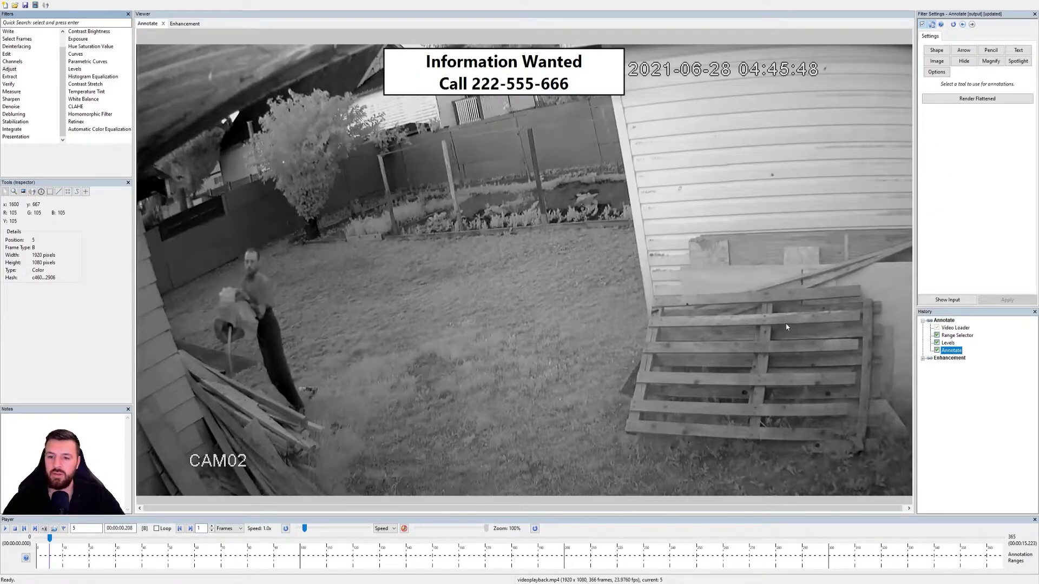
- At the first frame, draw a Magnify box over the man's face
click(991, 61)
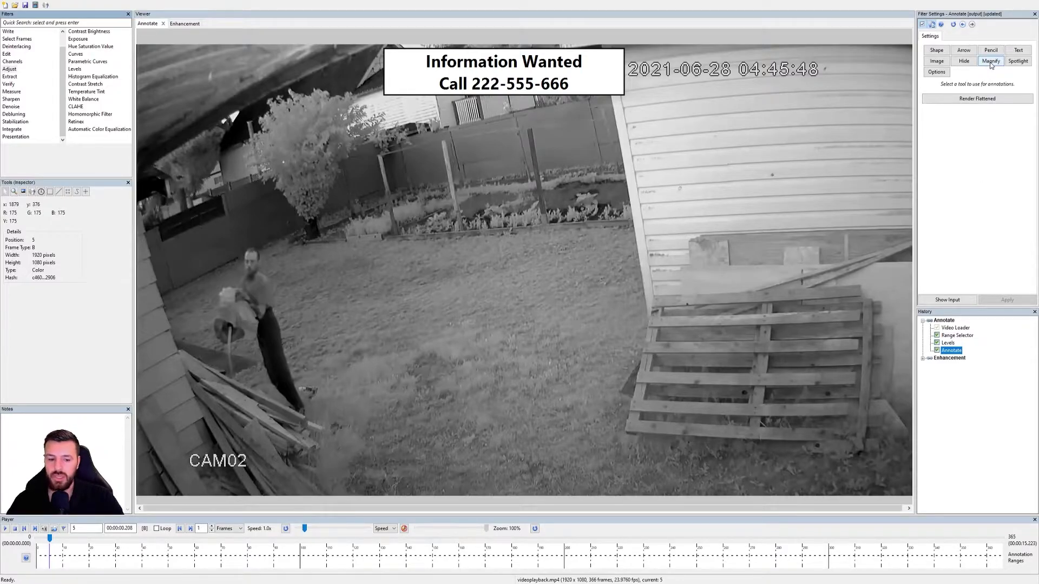
click(37, 539)
click(36, 539)
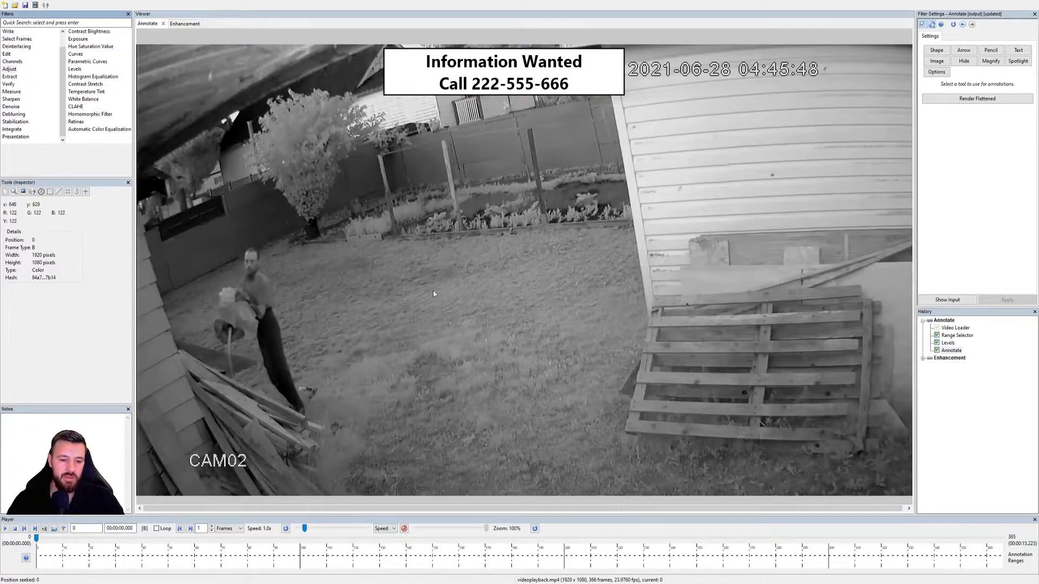
click(990, 62)
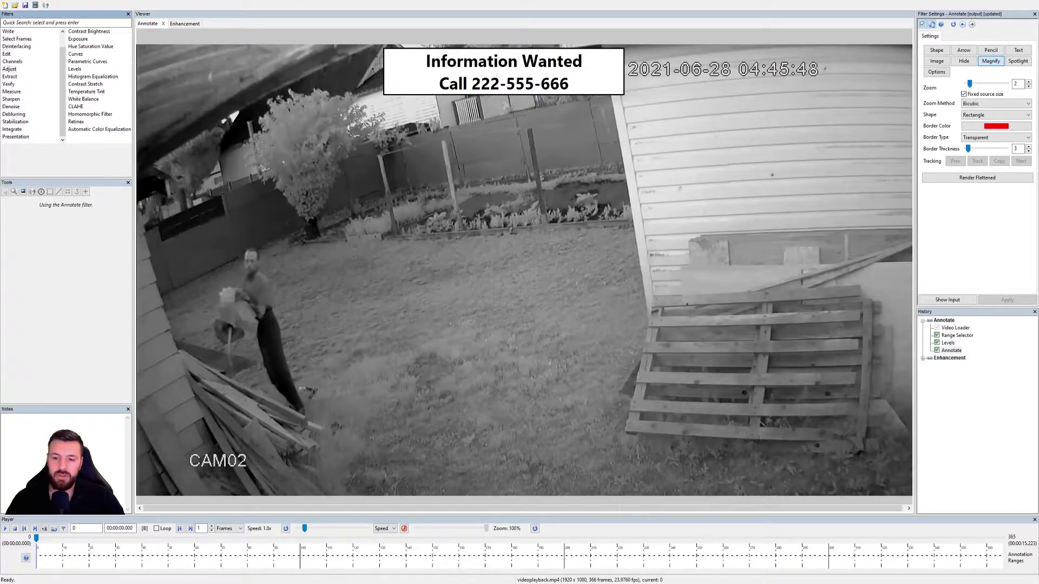
drag(193, 217, 362, 381)
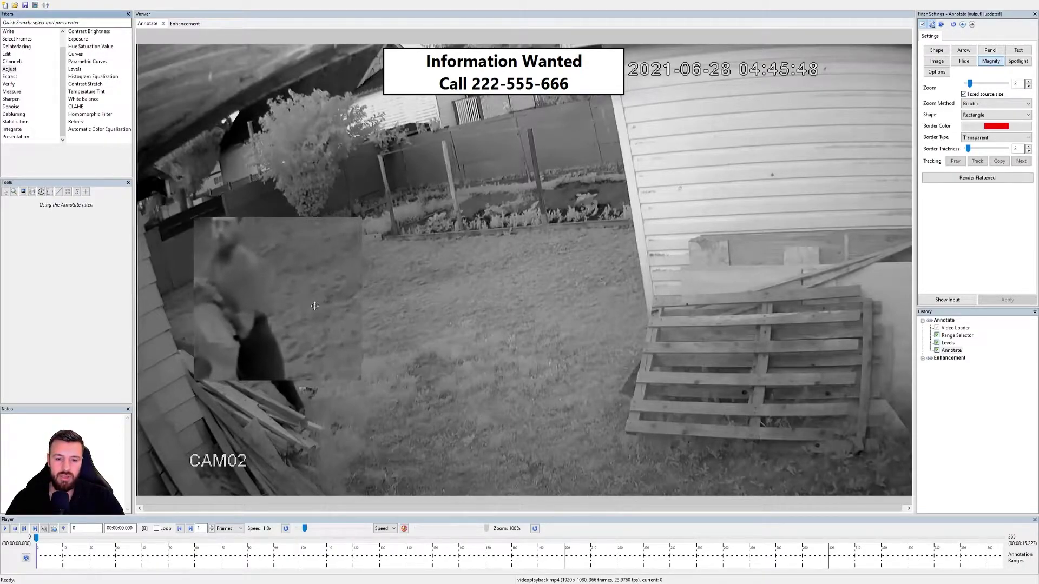
- Set the magnifier zoom to 2.5 and size the inset over the lower-right pallets
drag(330, 299, 849, 398)
drag(738, 323, 707, 295)
drag(766, 366, 706, 311)
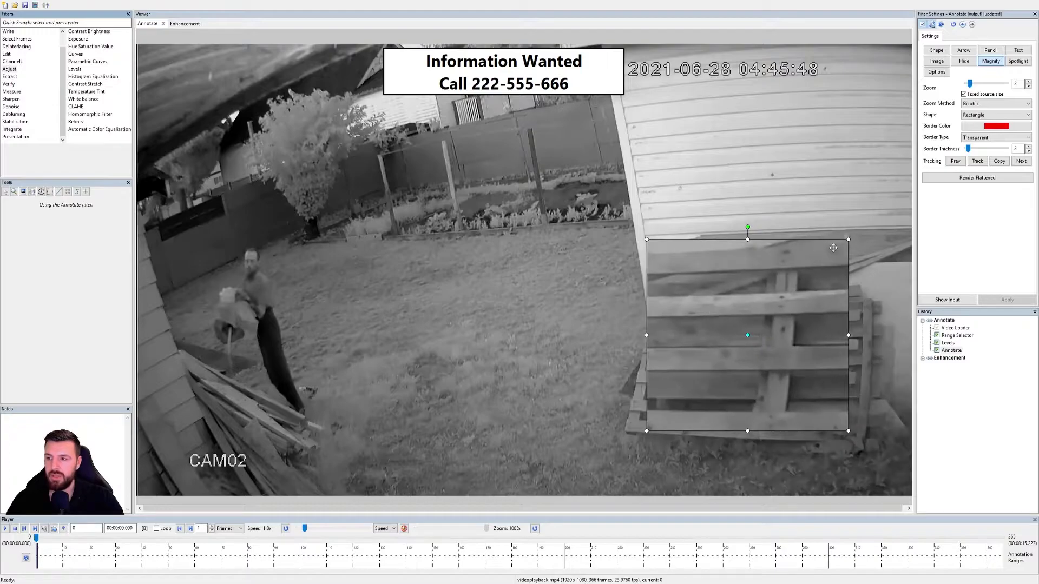
click(1028, 82)
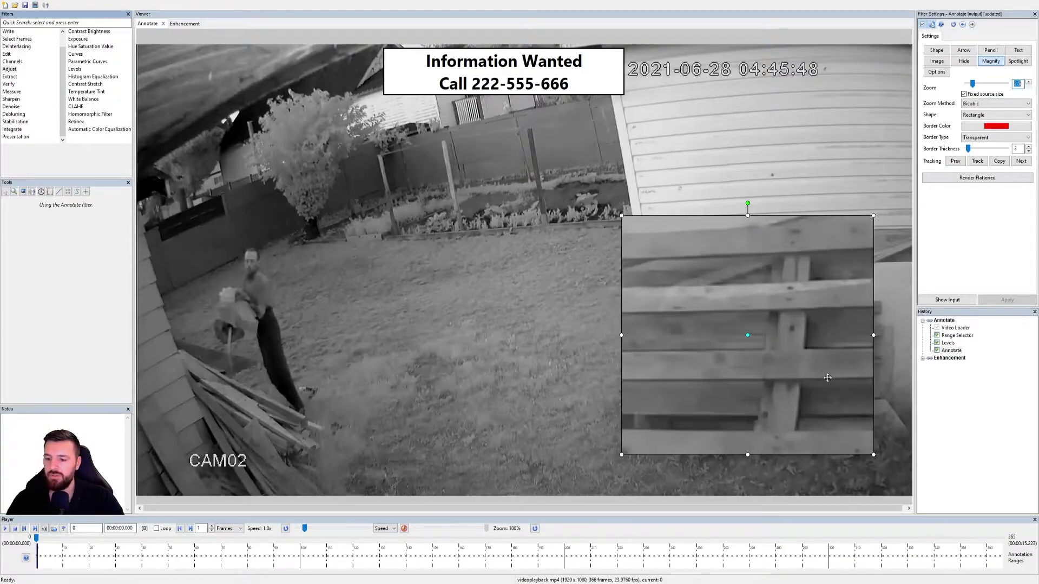
drag(621, 454, 666, 395)
drag(713, 345, 742, 433)
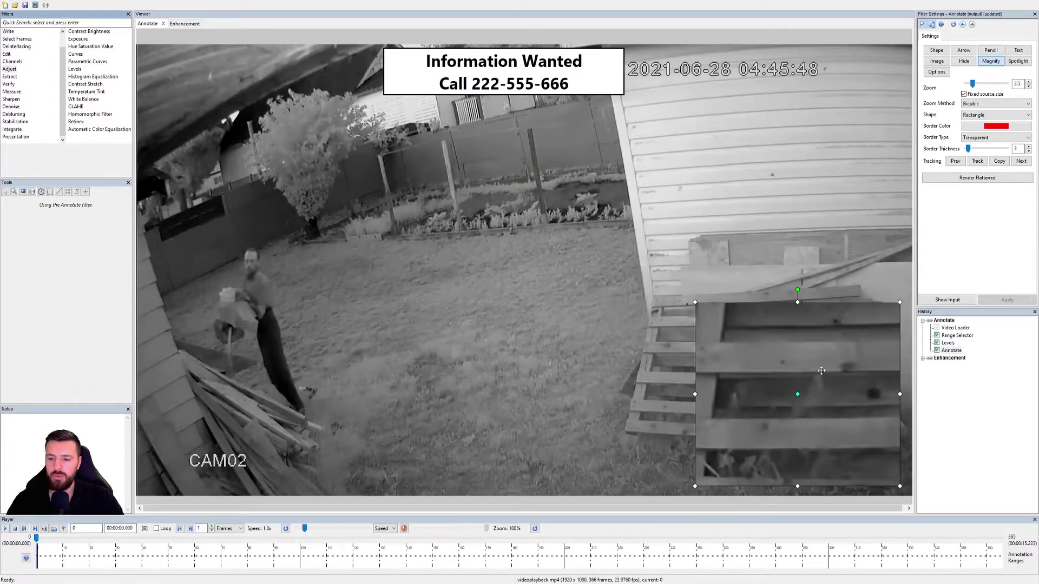
drag(800, 388, 250, 271)
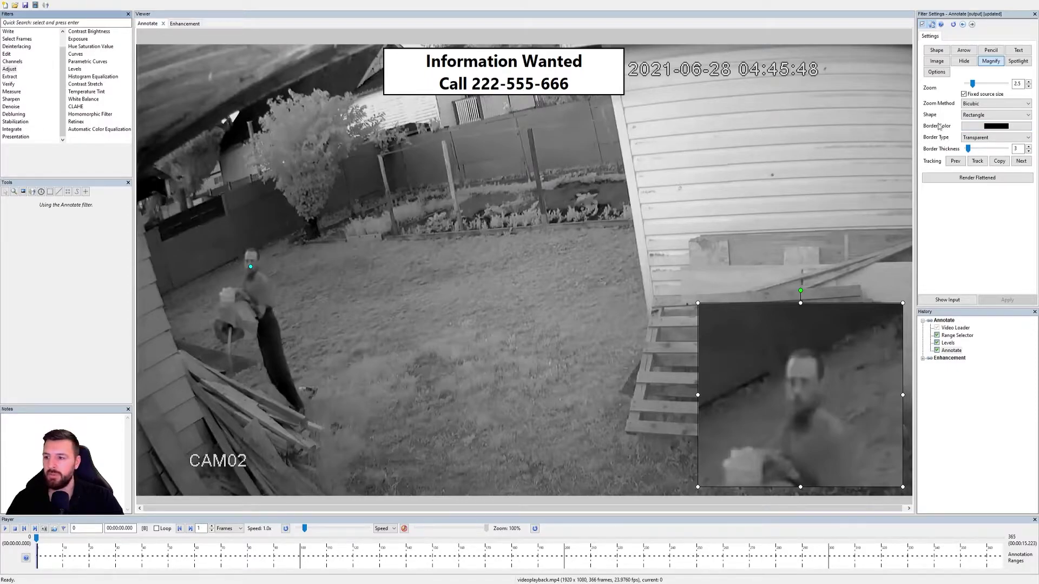
- Set the inset's Border Type to Shape only with thickness 4
click(980, 139)
click(981, 155)
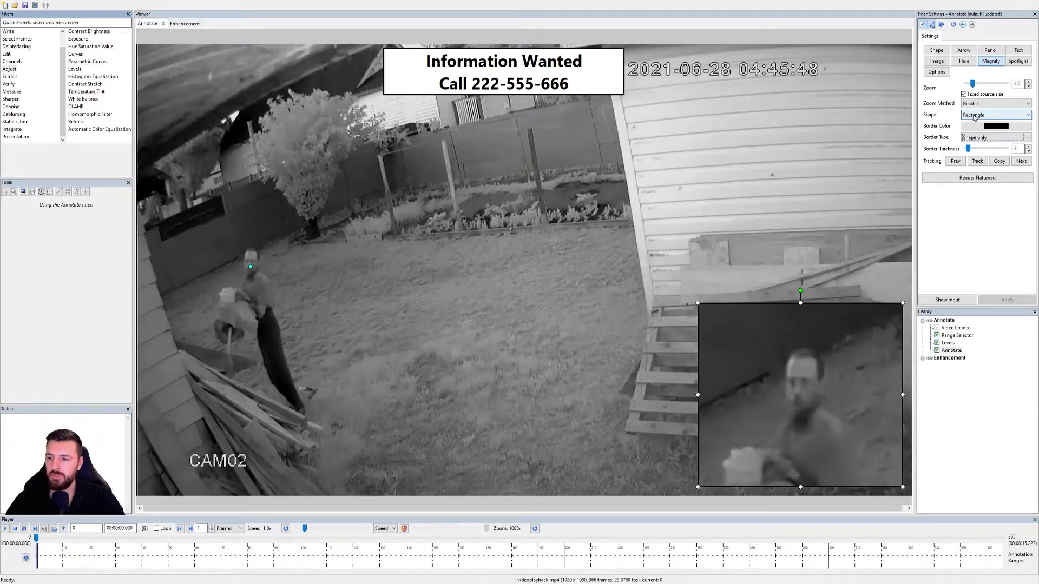
click(1029, 148)
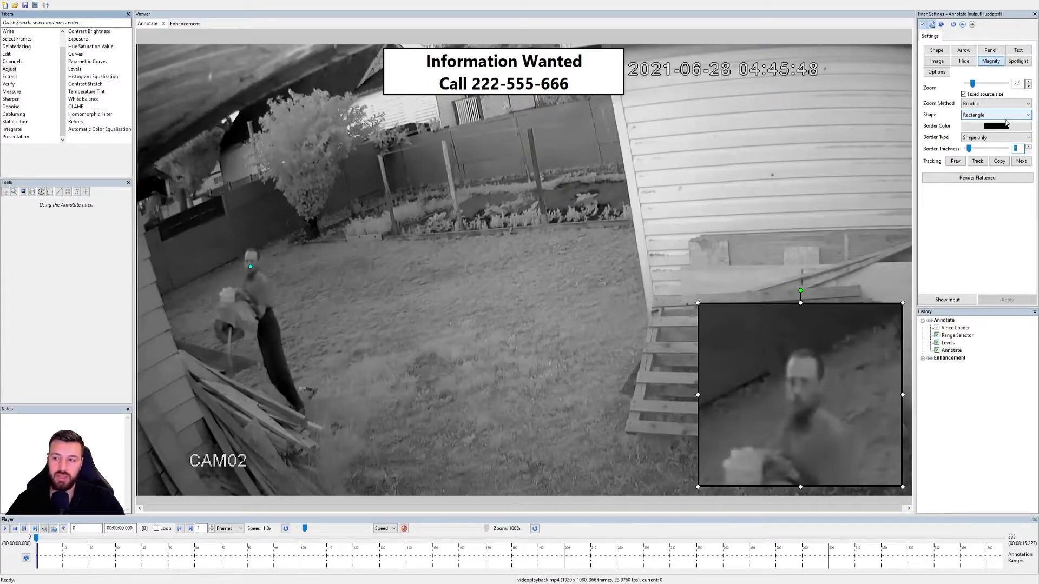
- Fit the tracking and search boxes around the man's face and start tracking
click(979, 162)
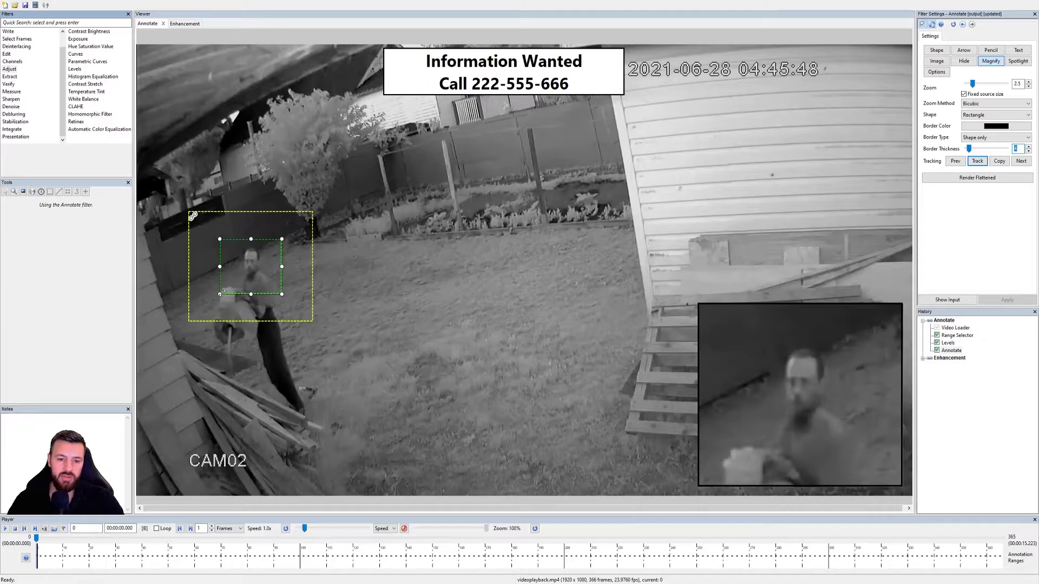
drag(219, 294, 229, 288)
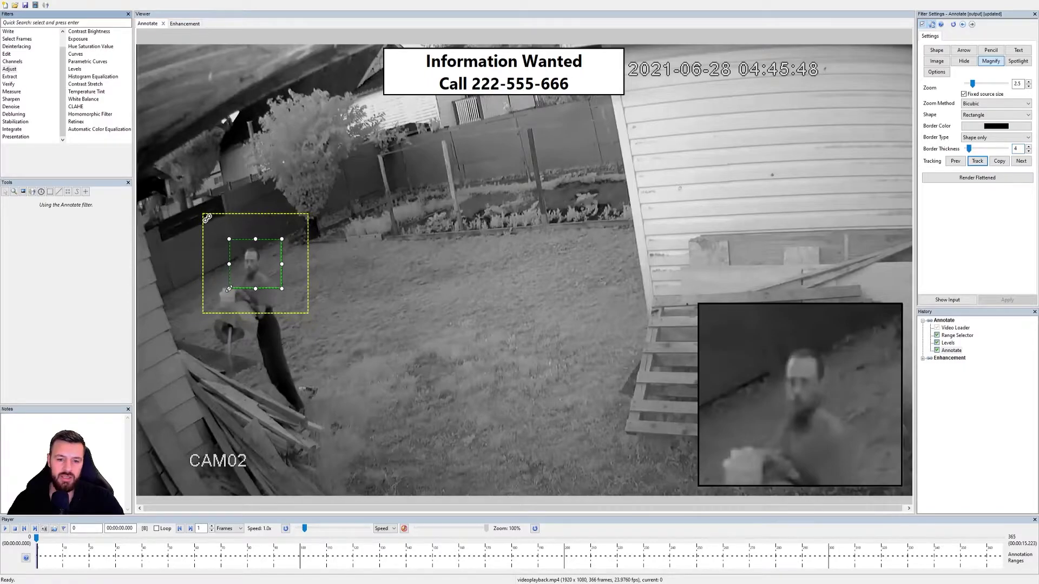
double_click(255, 288)
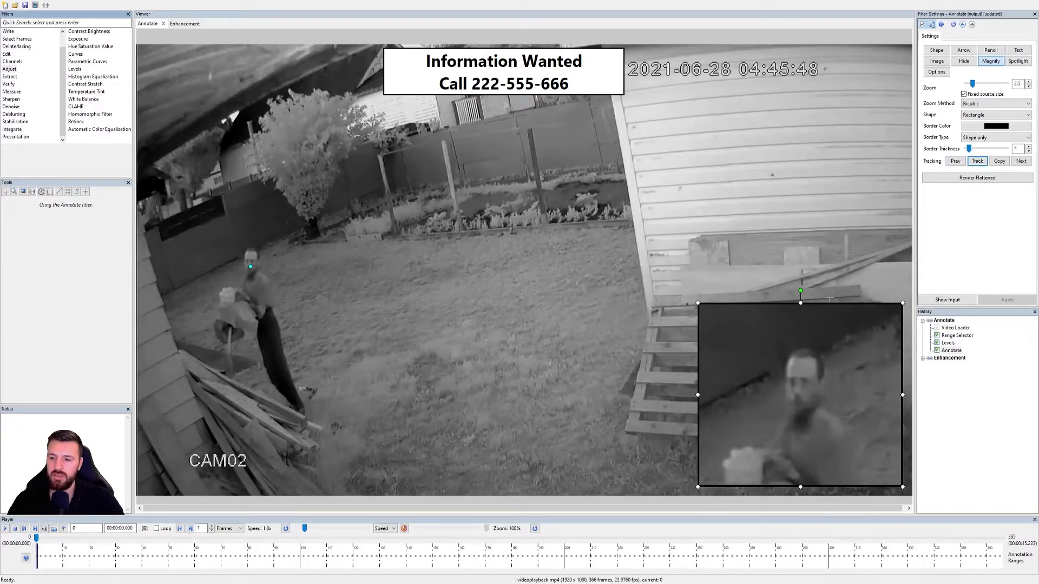
click(977, 161)
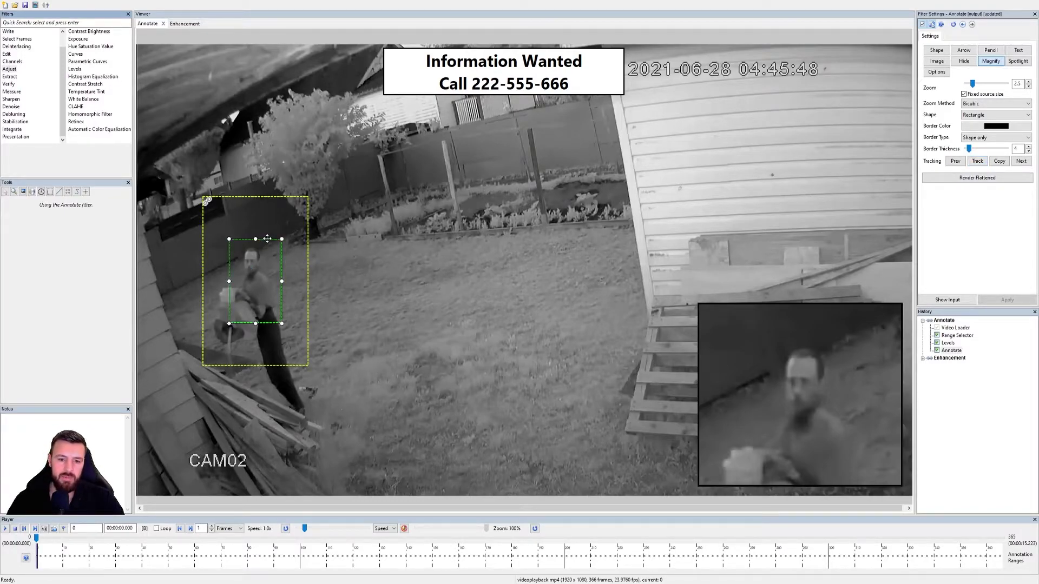
drag(228, 328, 231, 311)
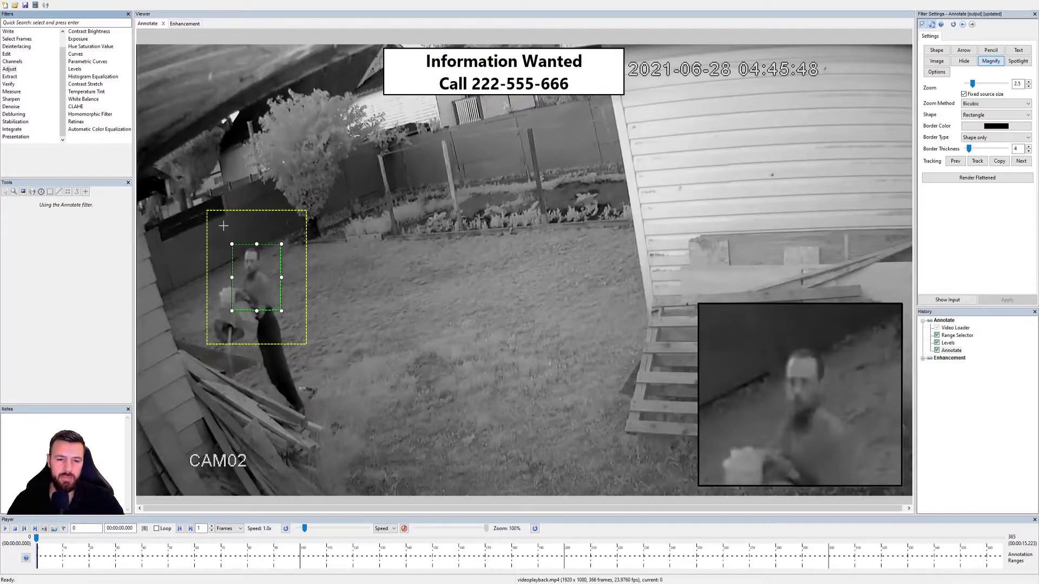
drag(206, 208, 226, 234)
drag(307, 345, 299, 334)
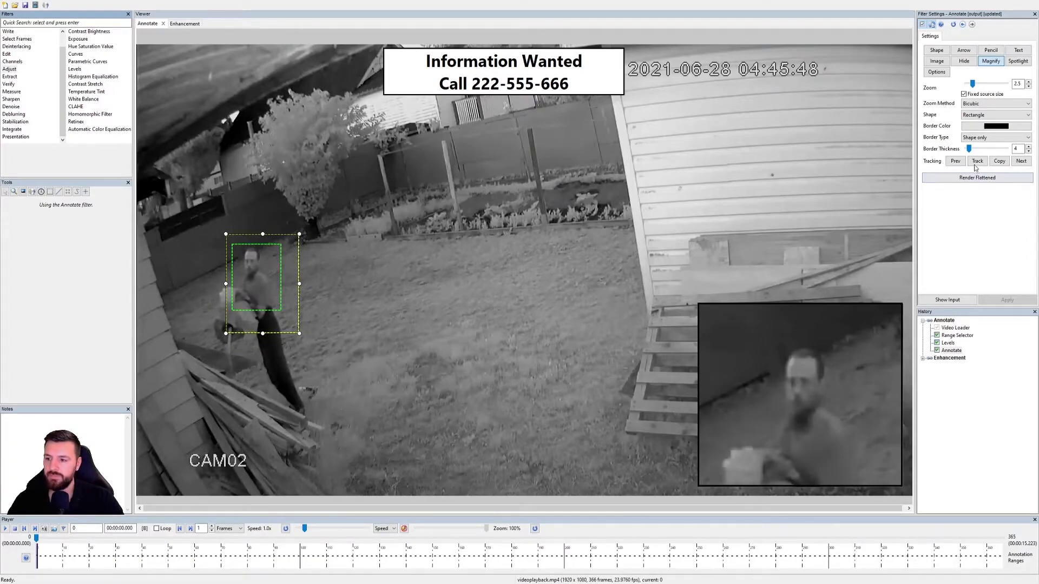
click(976, 164)
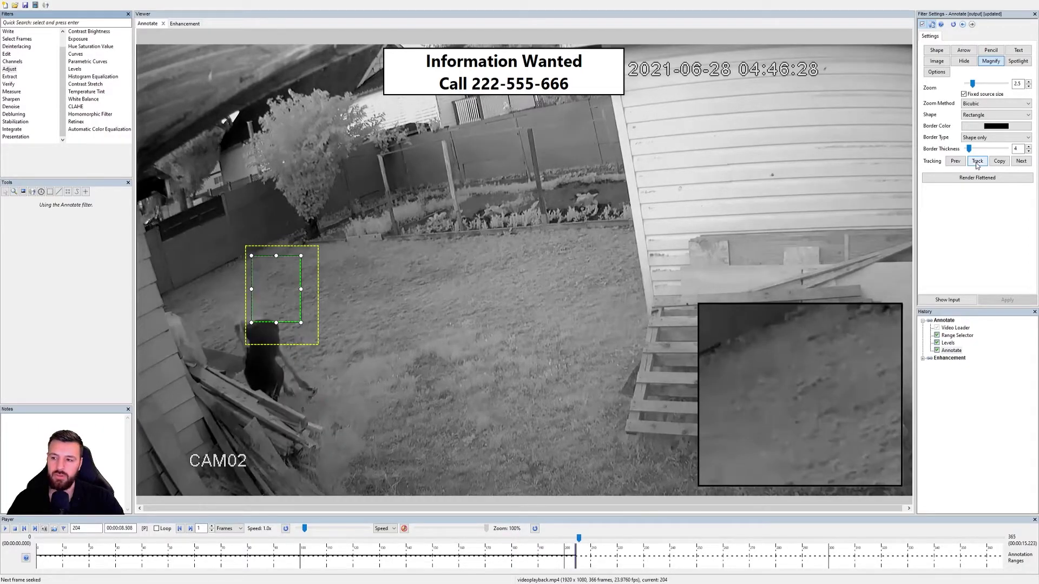
- Stop tracking, end the face inset at frame 195, and play to check it
click(977, 162)
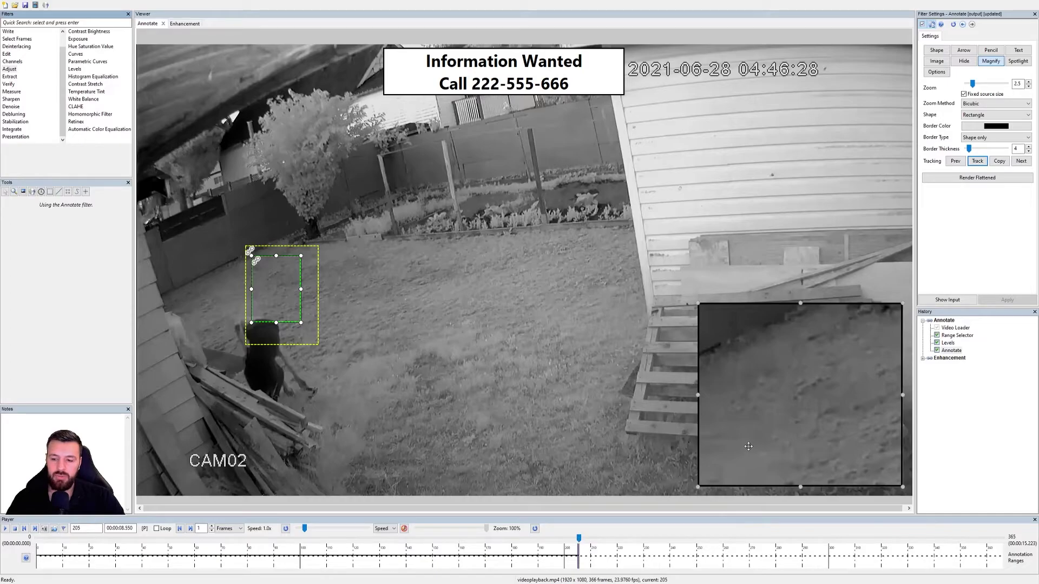
drag(579, 538, 548, 538)
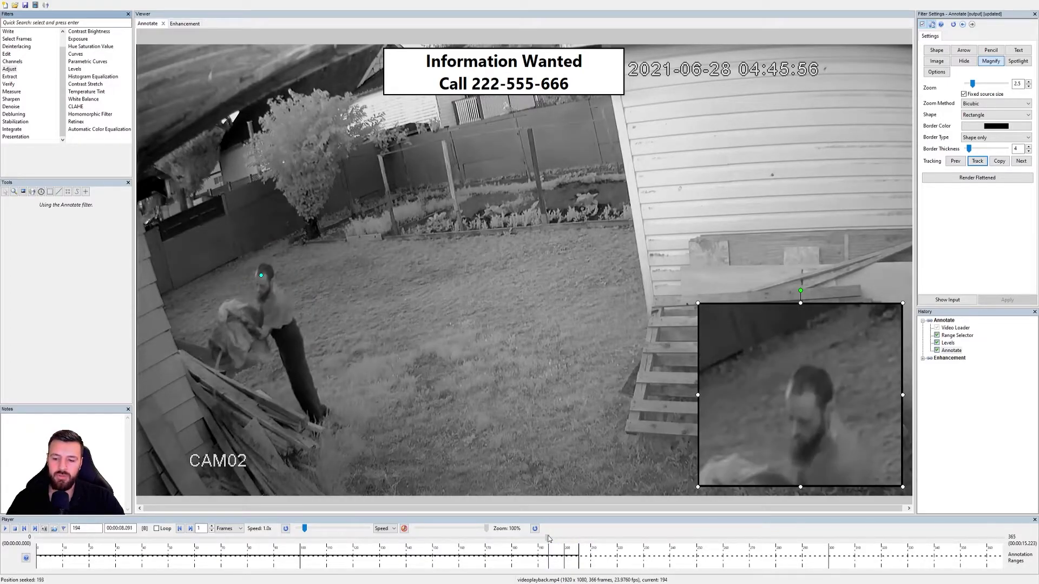
click(553, 538)
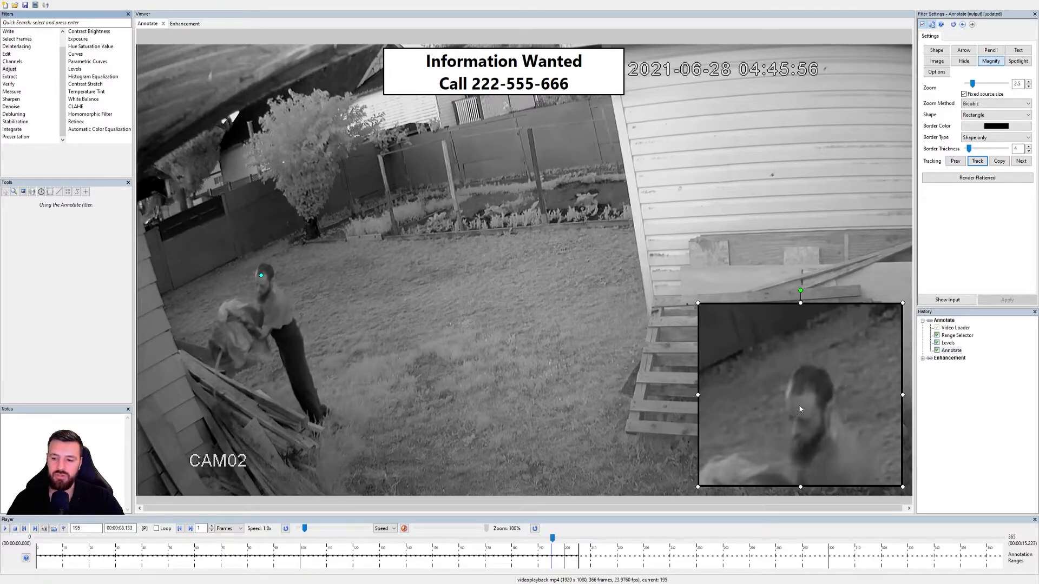
right_click(753, 329)
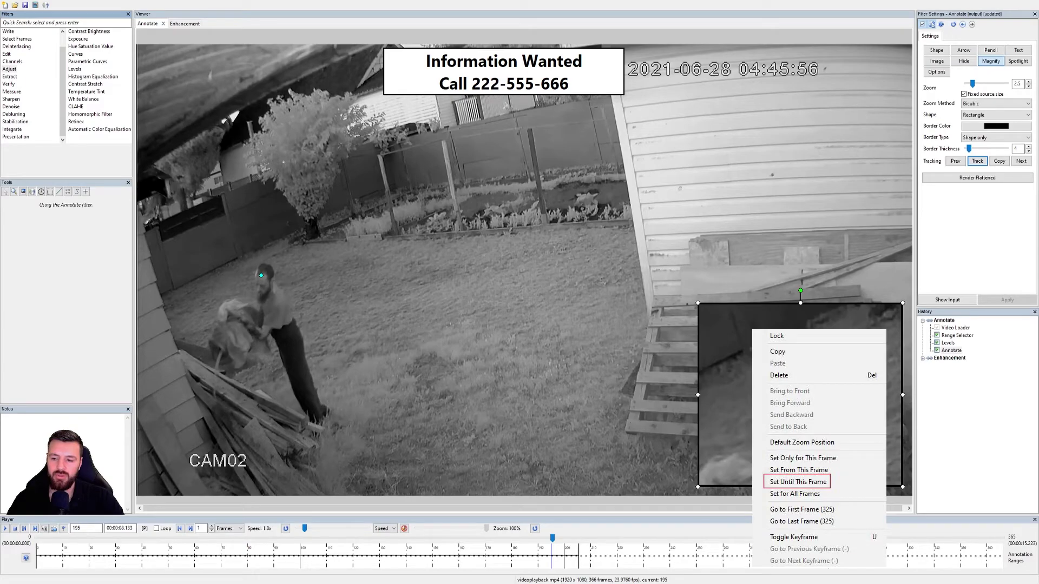
click(798, 482)
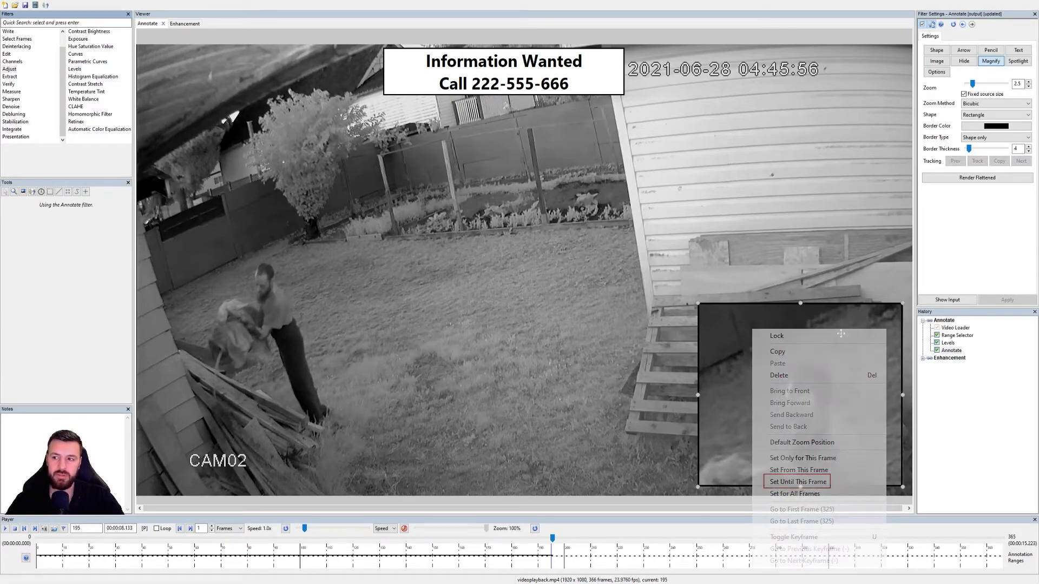
click(997, 62)
click(4, 530)
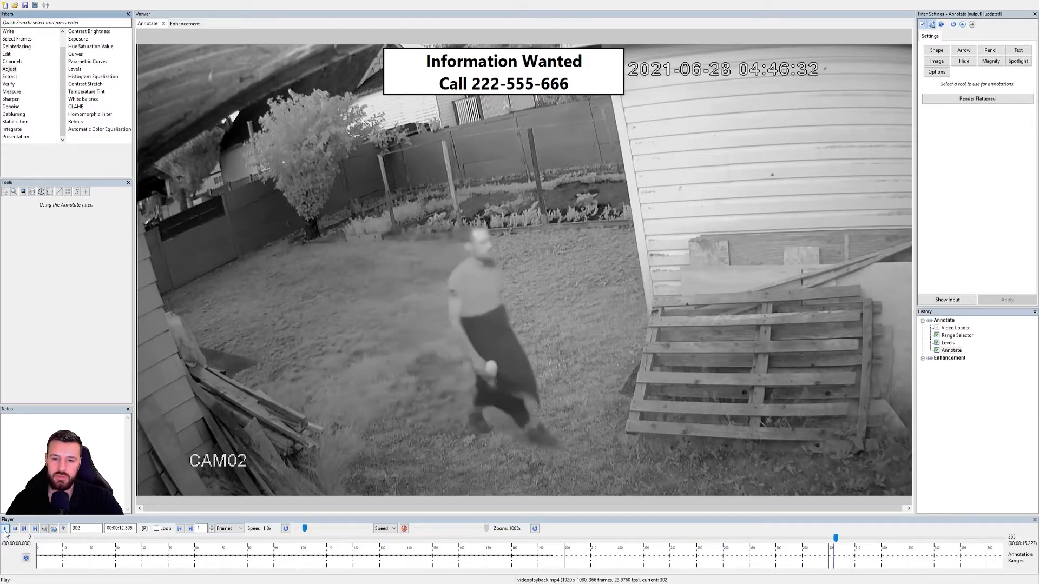
- Pause, rewind to about frame 303, then step frame by frame to frame 338
click(5, 529)
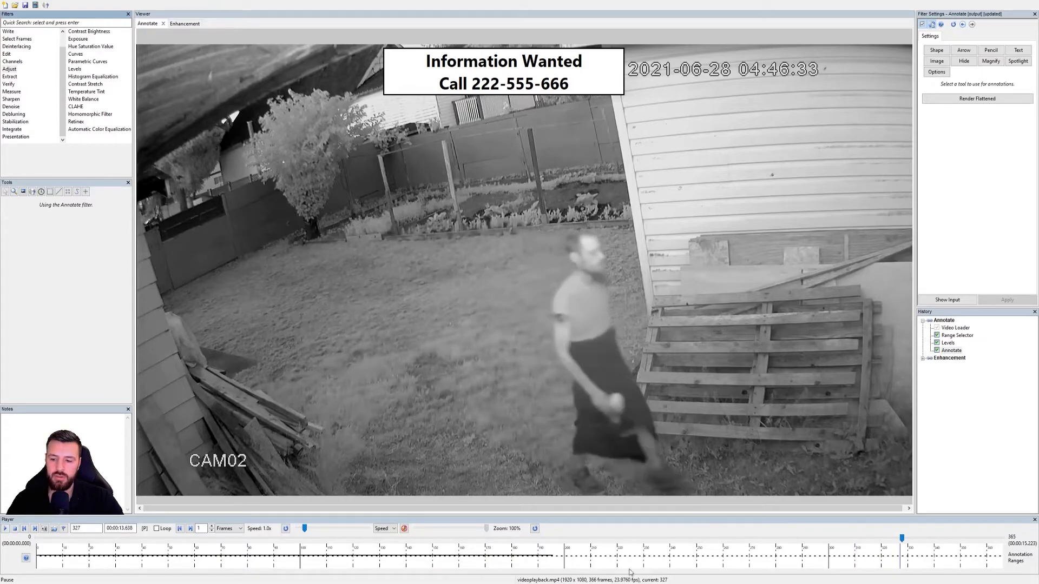
click(881, 538)
drag(872, 543, 922, 540)
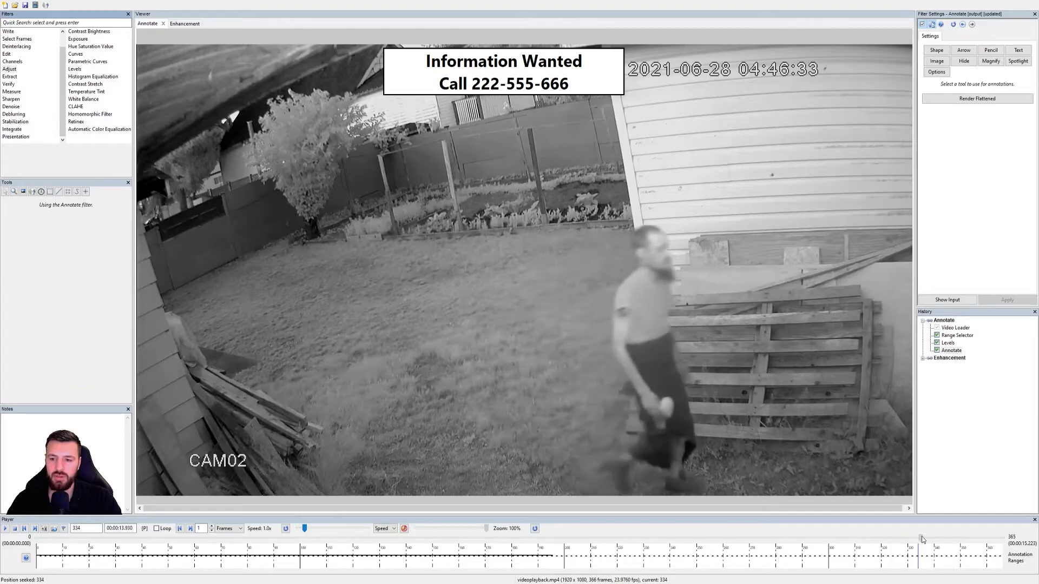
key(Right)
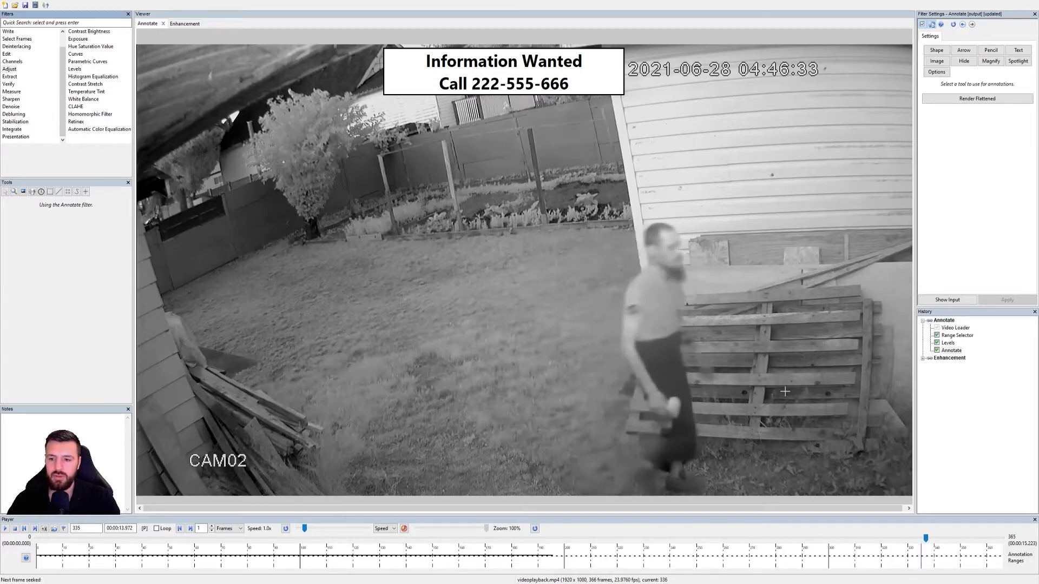
key(Right)
key(Right)
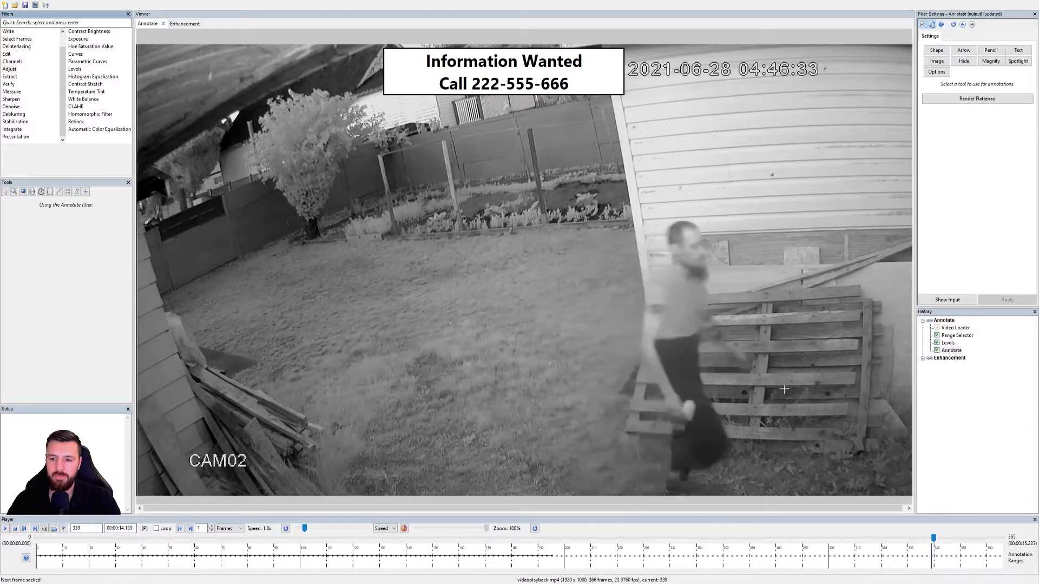
key(Right)
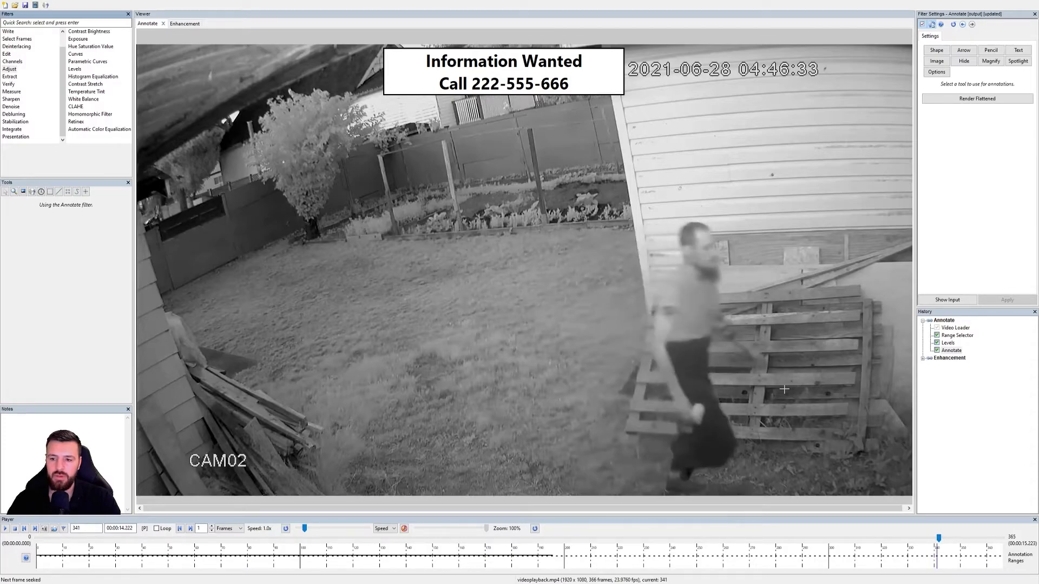
key(Left)
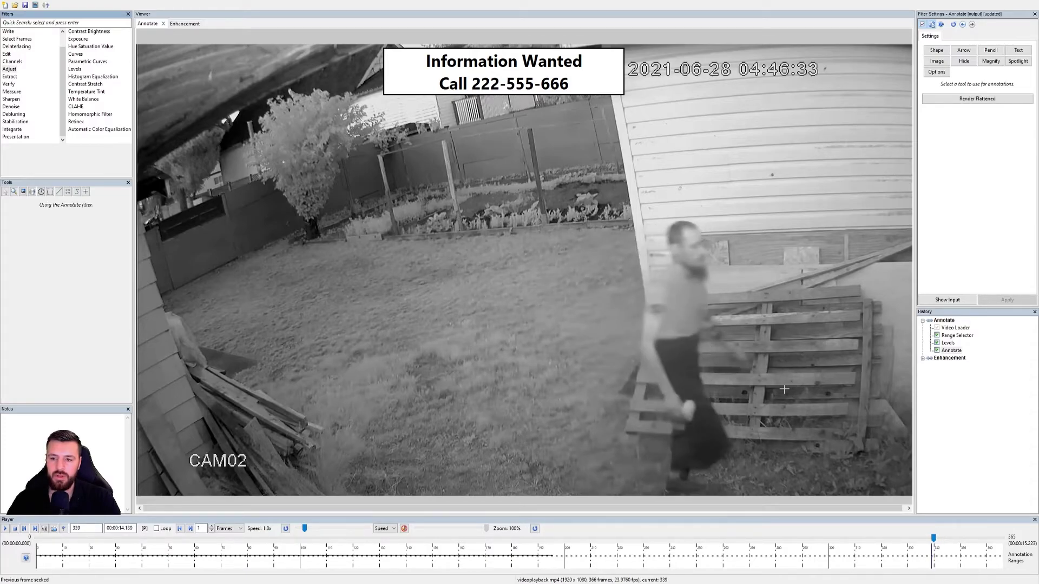
key(Left)
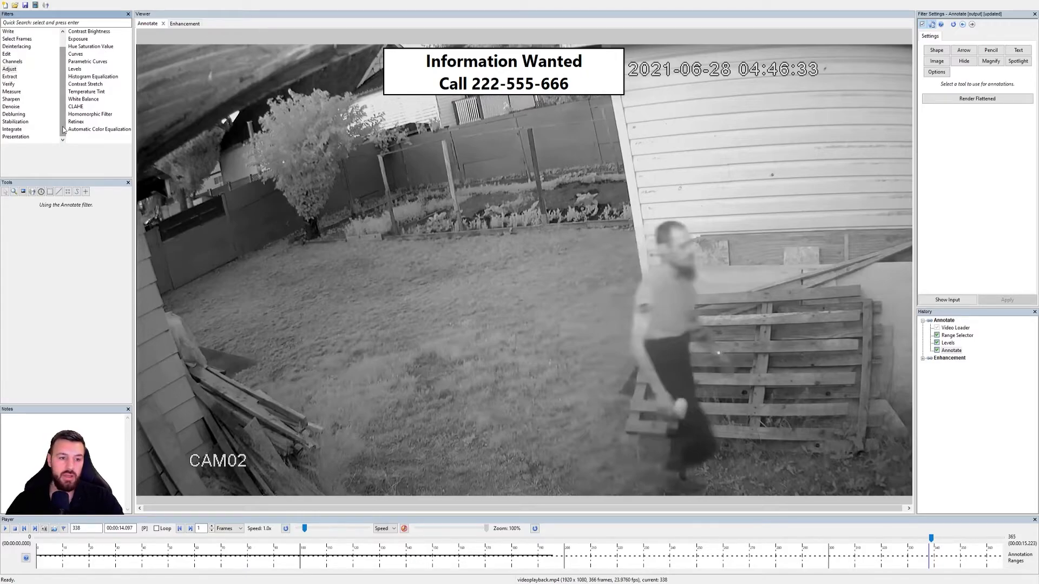
- Add a Freeze Frame filter with a 100-frame duration and countdown
click(32, 136)
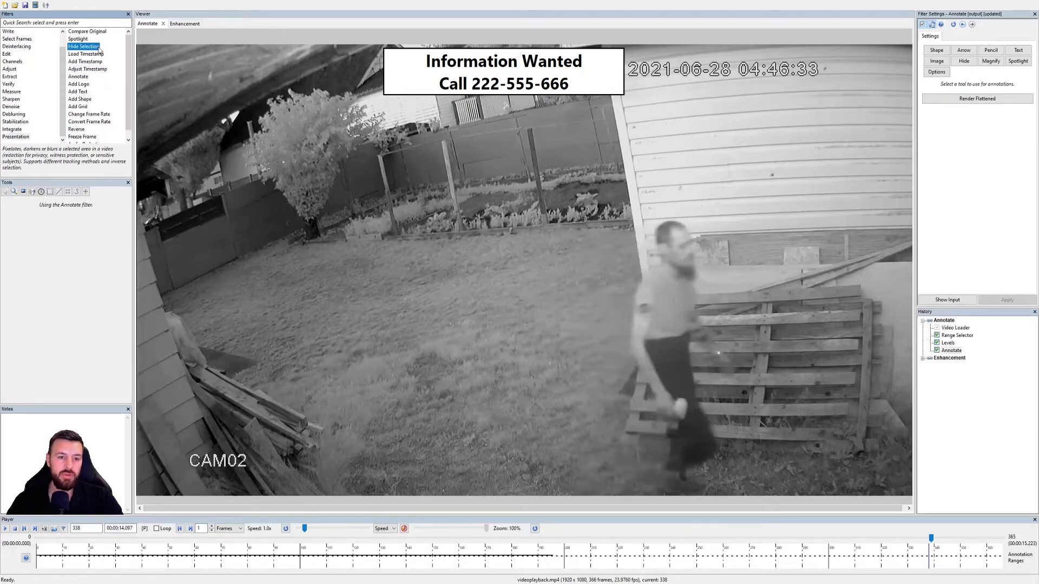
double_click(87, 137)
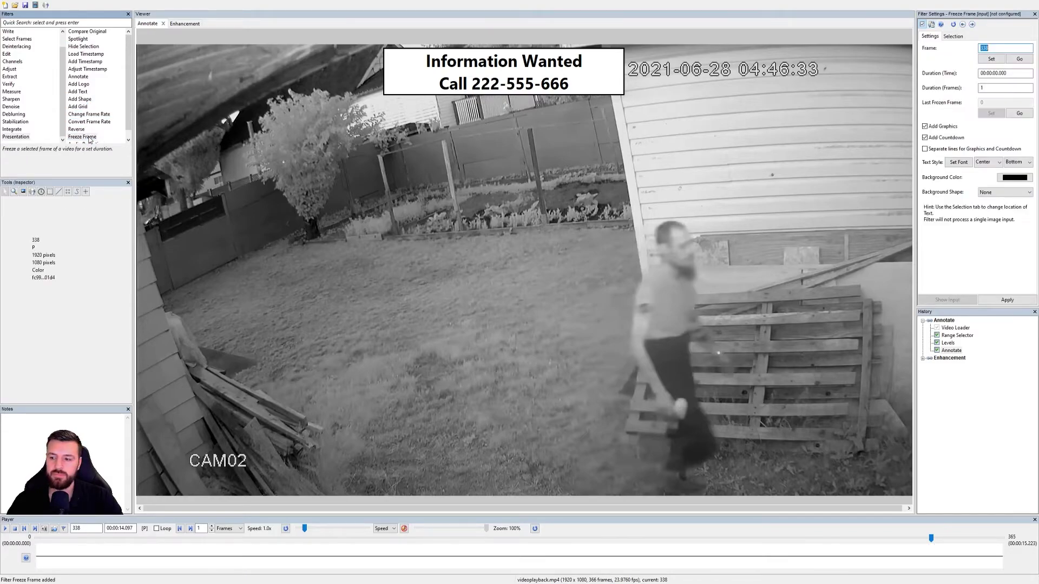
click(998, 88)
text(00)
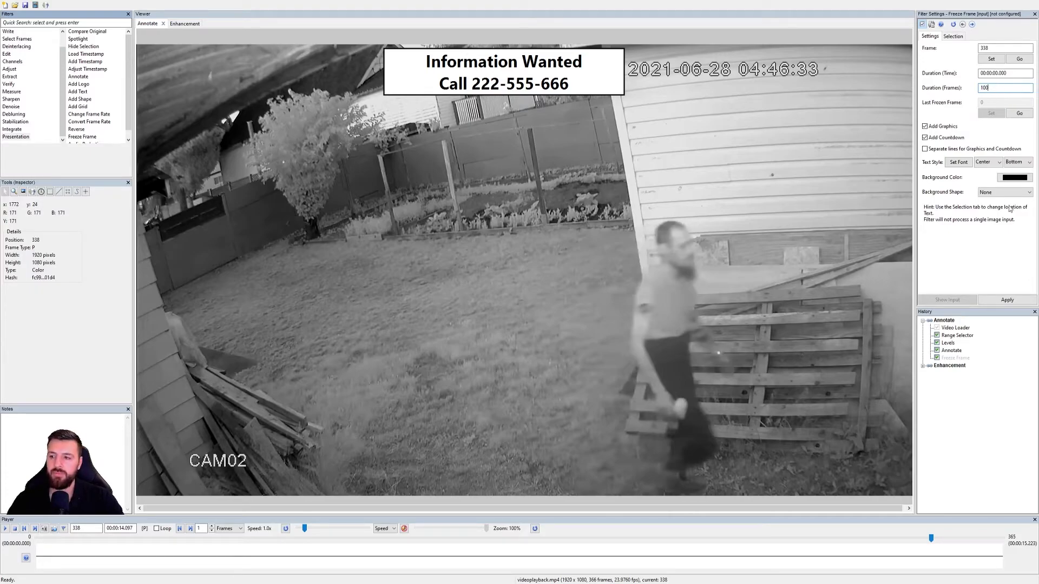
click(1027, 301)
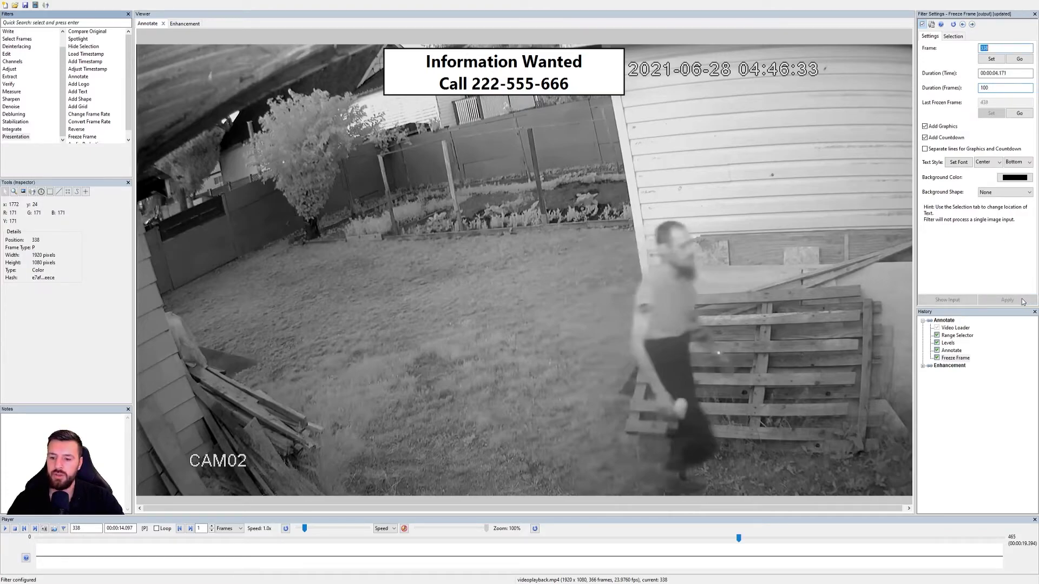
- Preview the freeze, then seek to frame 337 and step onto frame 338
click(469, 556)
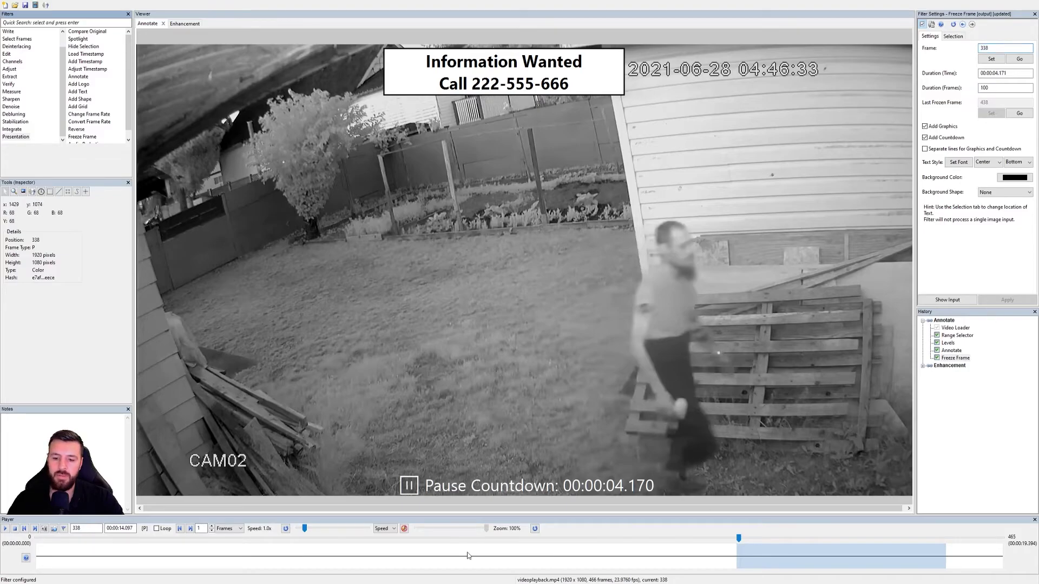
click(4, 529)
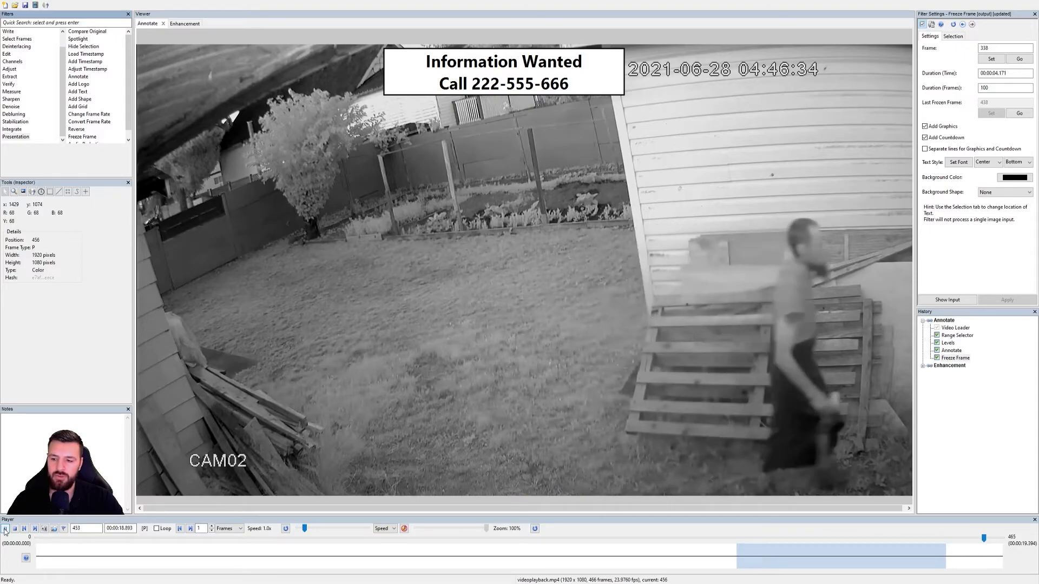
click(5, 529)
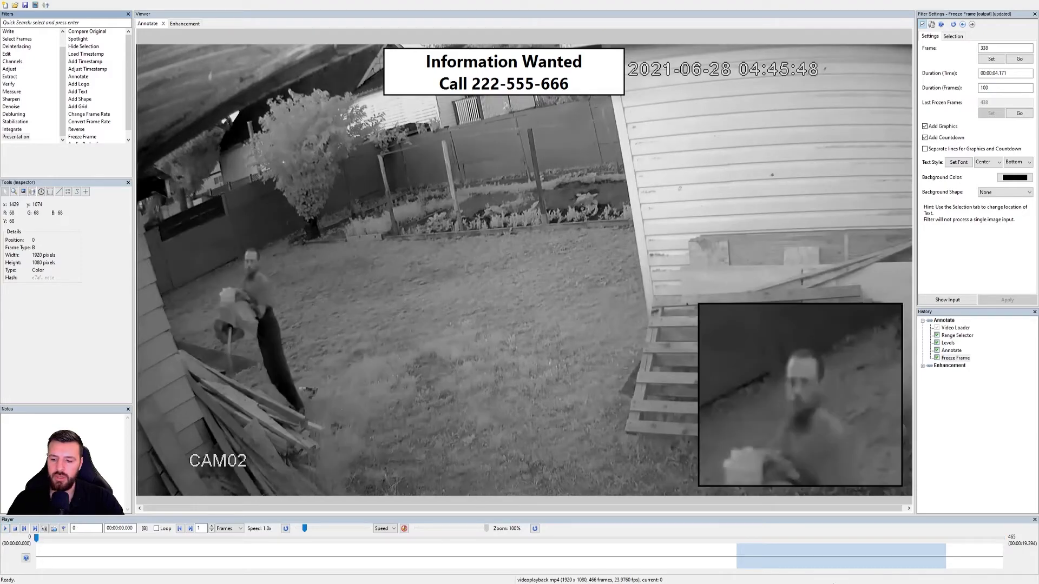
click(737, 540)
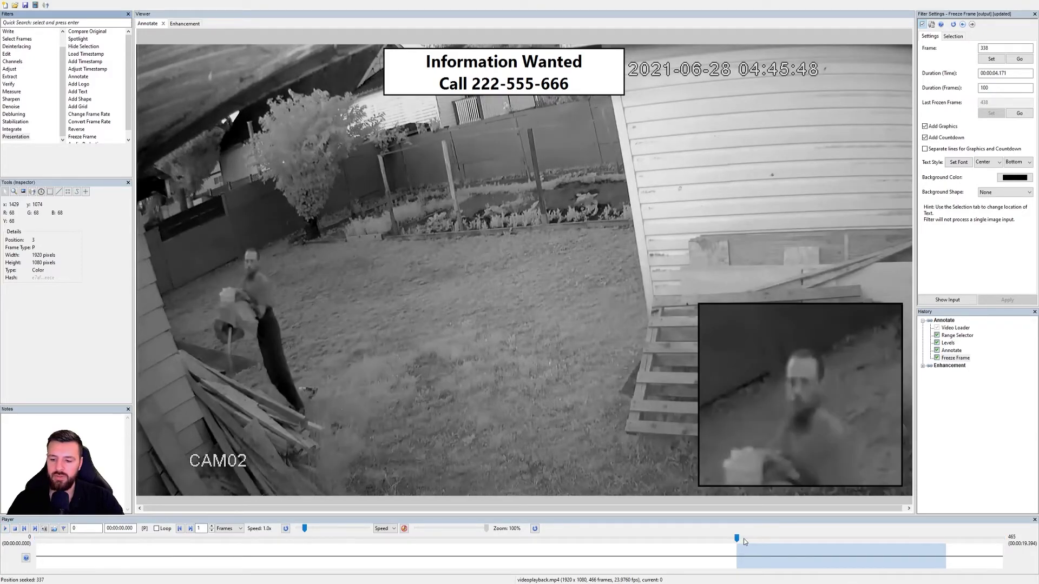
key(Right)
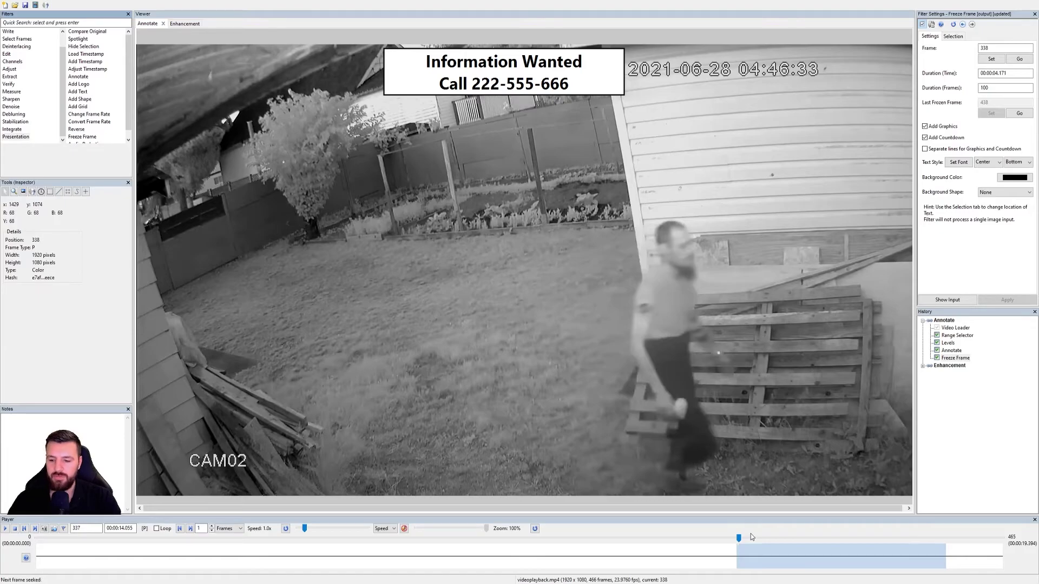
- Add a second Annotate filter after the freeze
scroll(98, 130, down, 1)
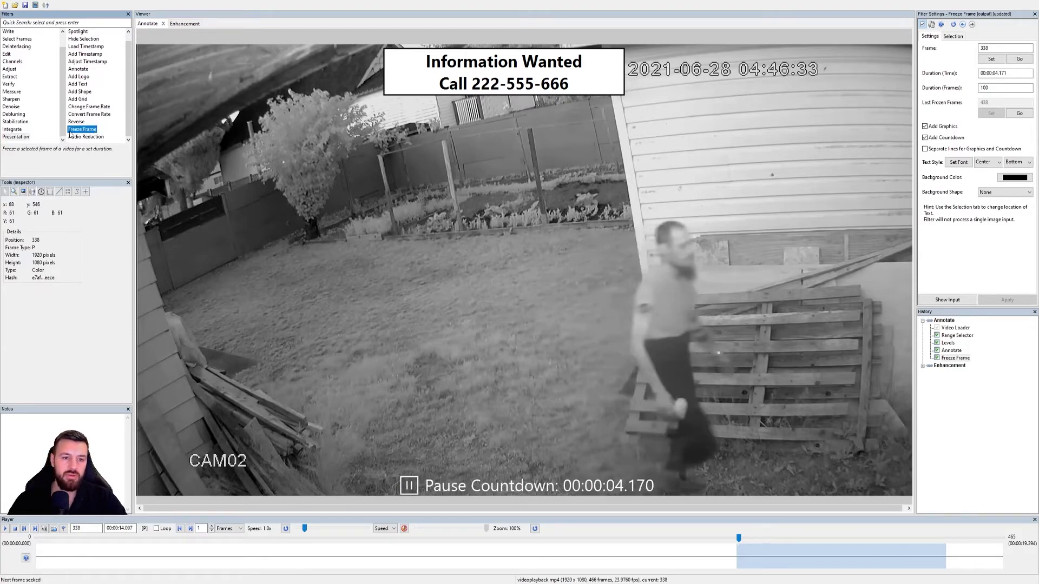
scroll(103, 120, up, 1)
double_click(78, 77)
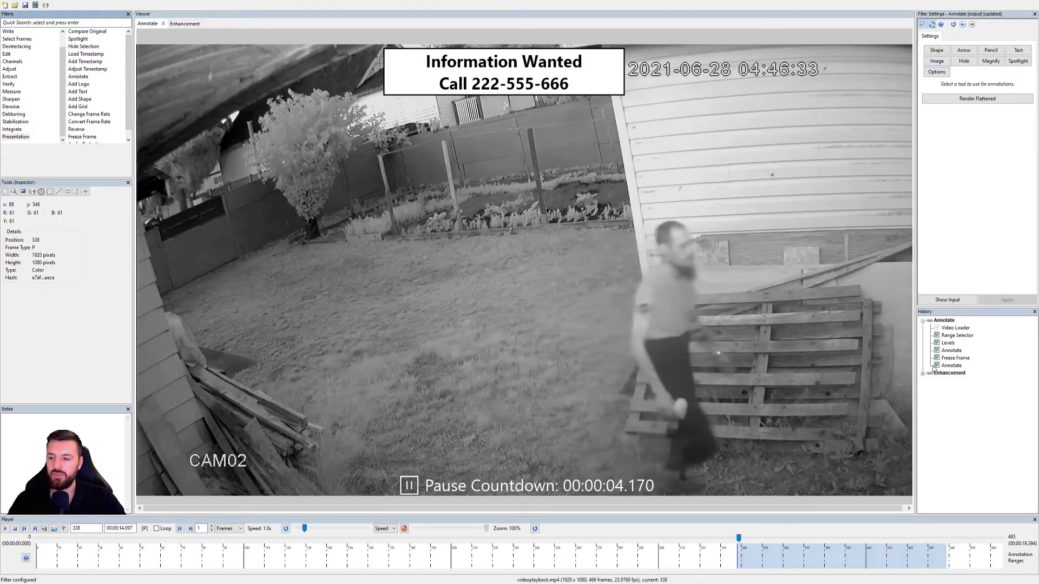
- Insert the close-up face image and drag it to the upper middle of the frame
click(923, 373)
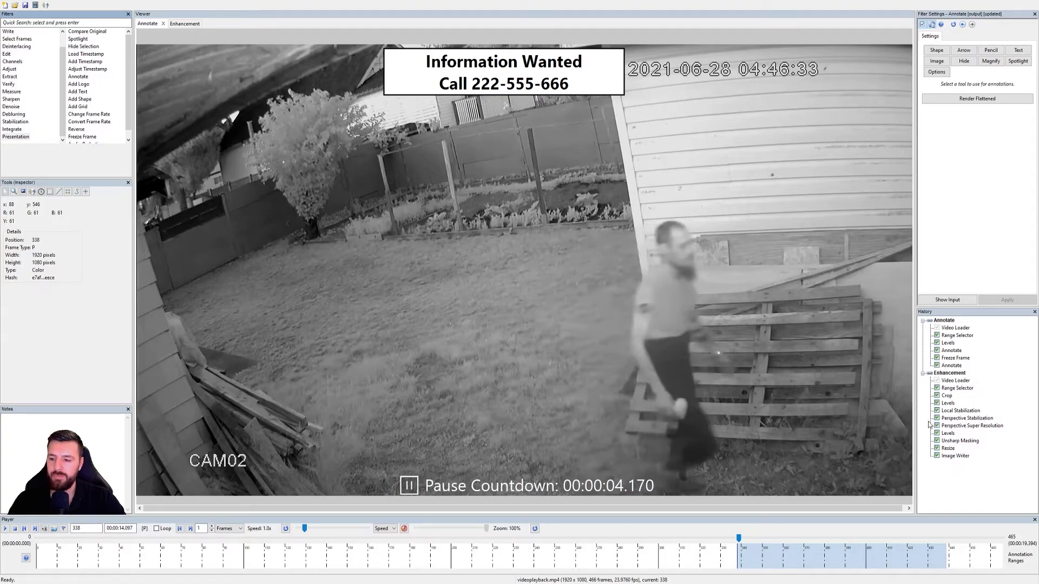
click(923, 373)
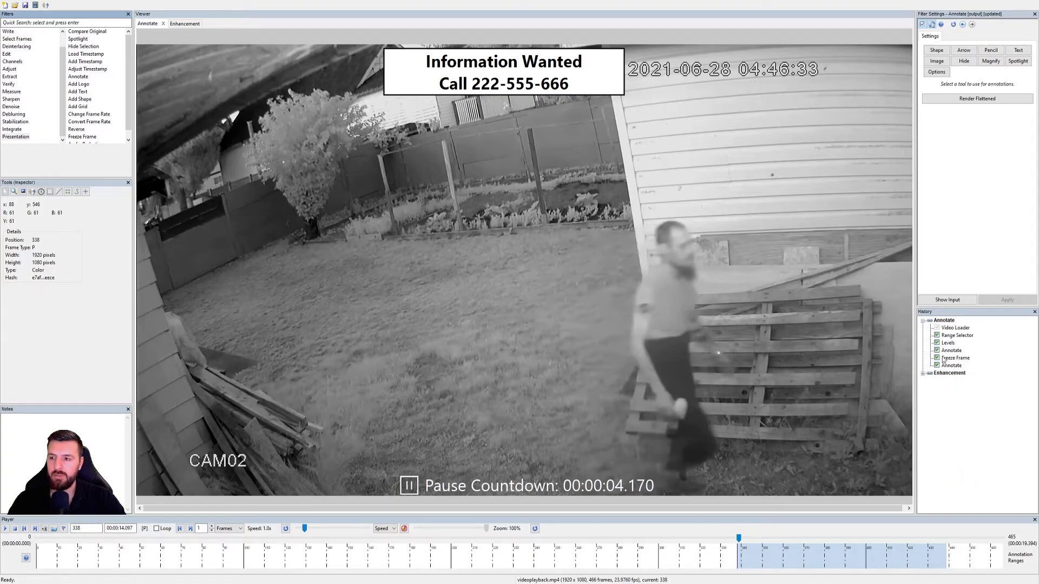
click(937, 60)
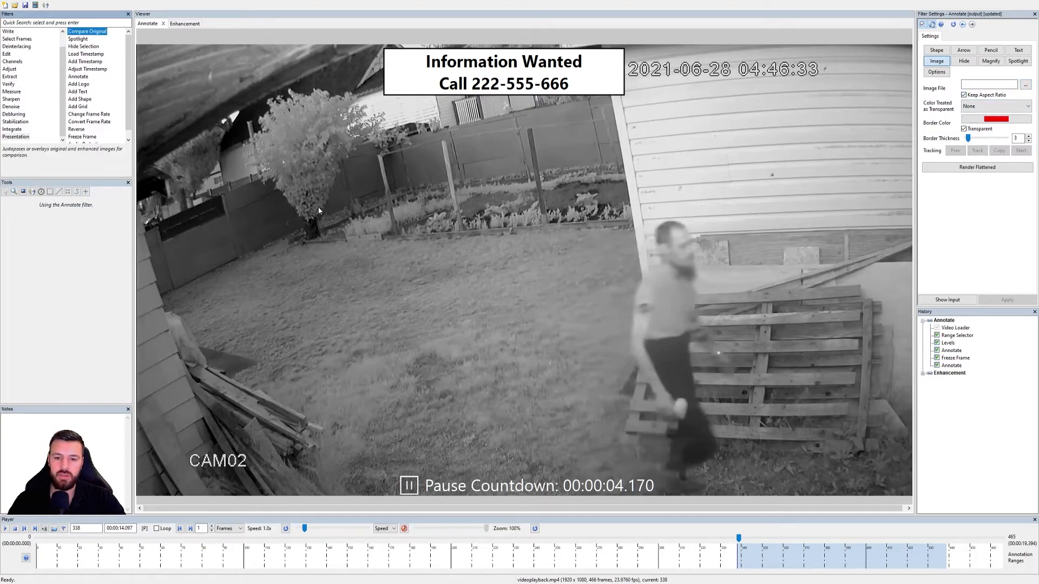
mouse_move(189, 172)
mouse_down()
mouse_move(364, 359)
mouse_move(425, 365)
mouse_up()
mouse_move(395, 204)
mouse_down()
mouse_move(411, 182)
mouse_move(355, 169)
mouse_move(392, 193)
mouse_move(364, 204)
mouse_up()
mouse_move(313, 295)
mouse_down()
mouse_move(495, 223)
mouse_move(522, 224)
mouse_move(512, 219)
mouse_up()
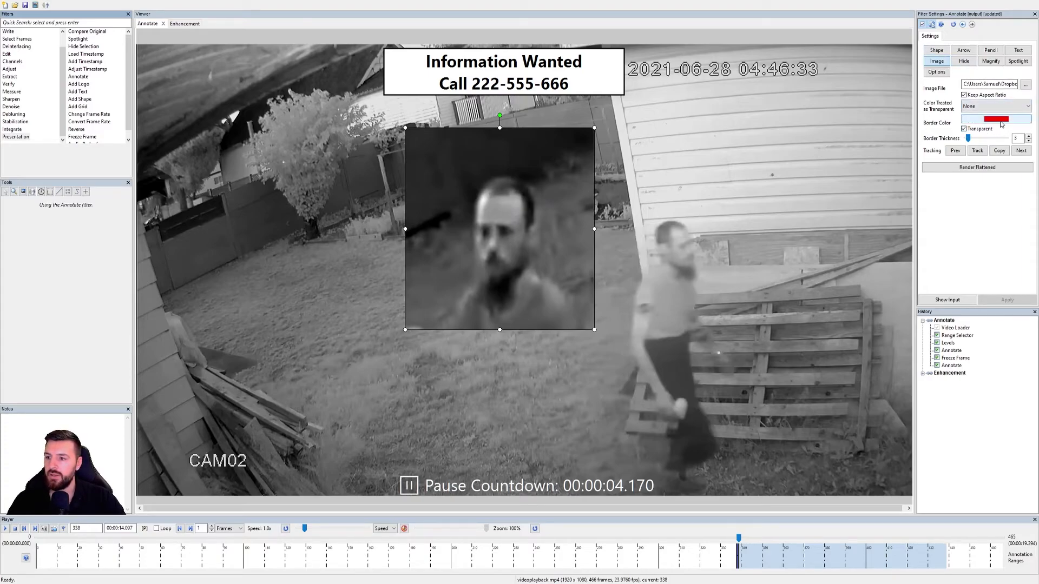
- Give the face image an opaque black border 5 pixels thick
click(972, 130)
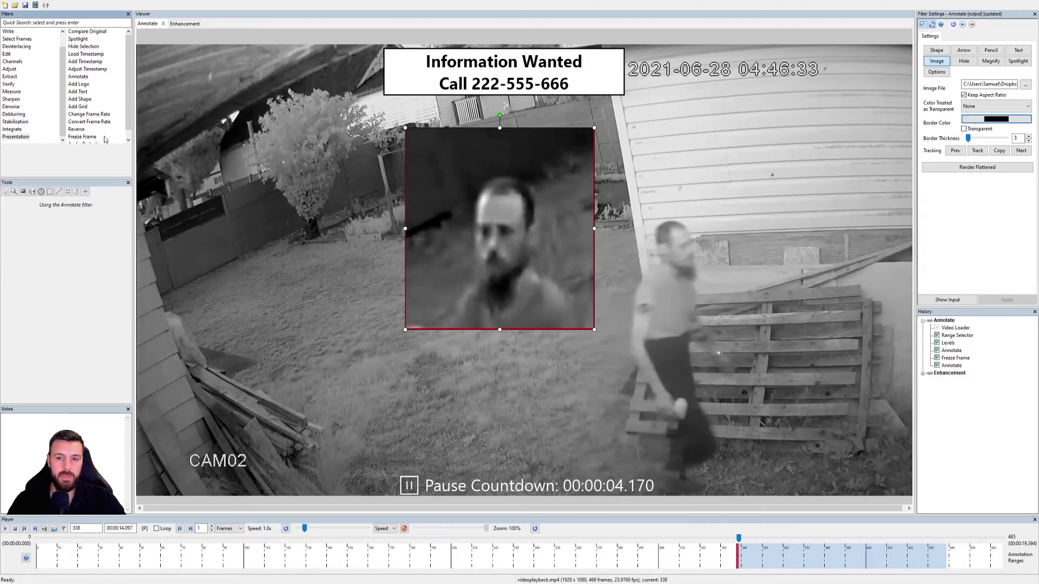
click(14, 129)
click(1029, 136)
click(1029, 137)
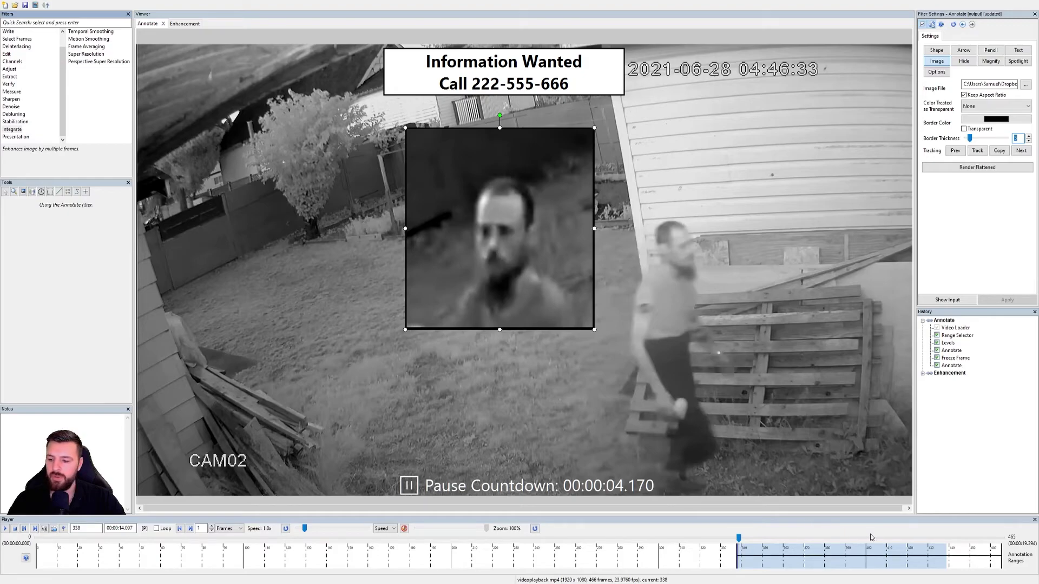
- Check the bordered inset at frame 438, then deselect the image annotation
click(947, 540)
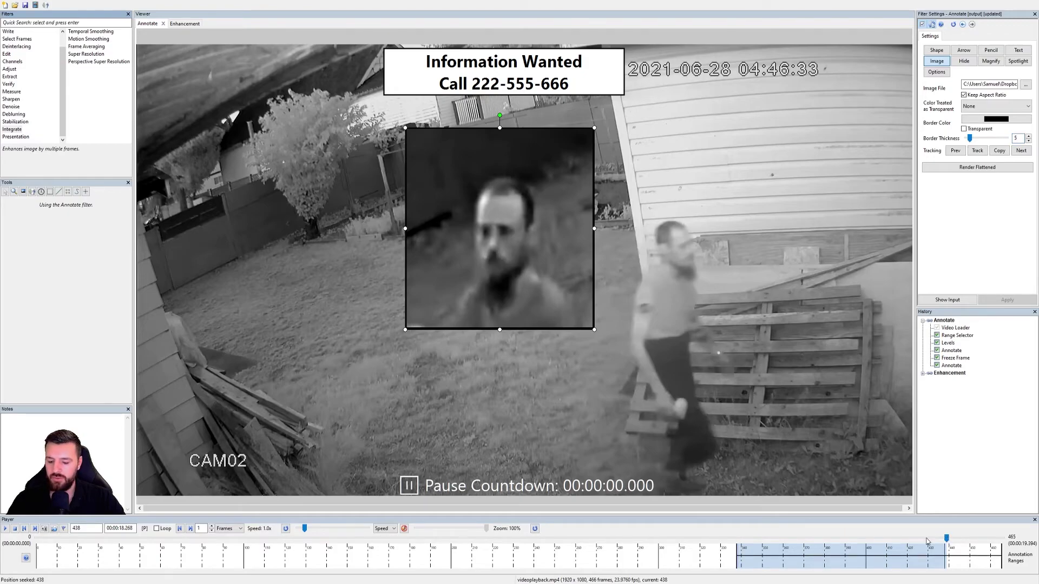
key(Right)
key(Right)
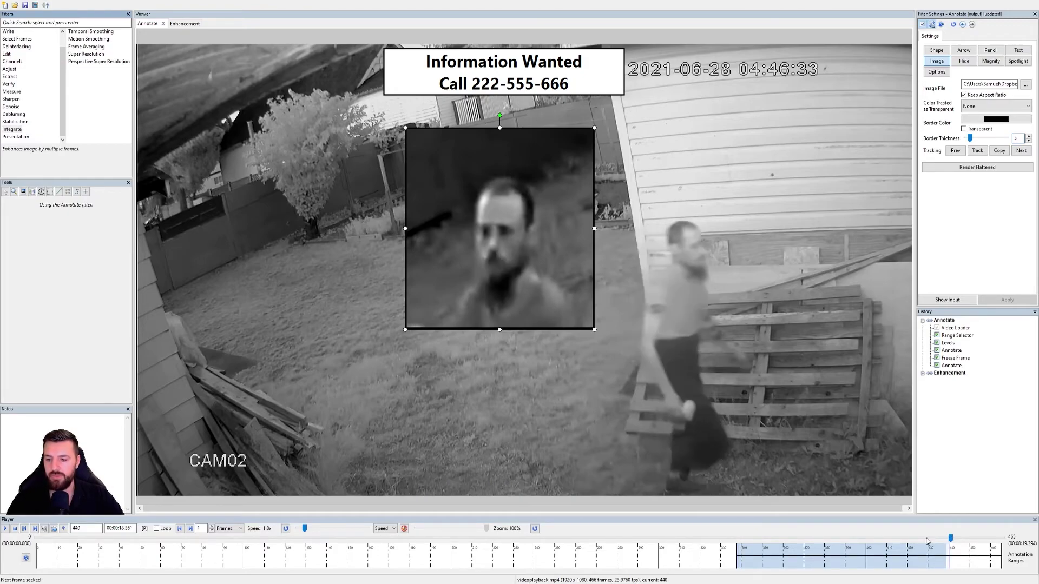
key(Left)
key(Left)
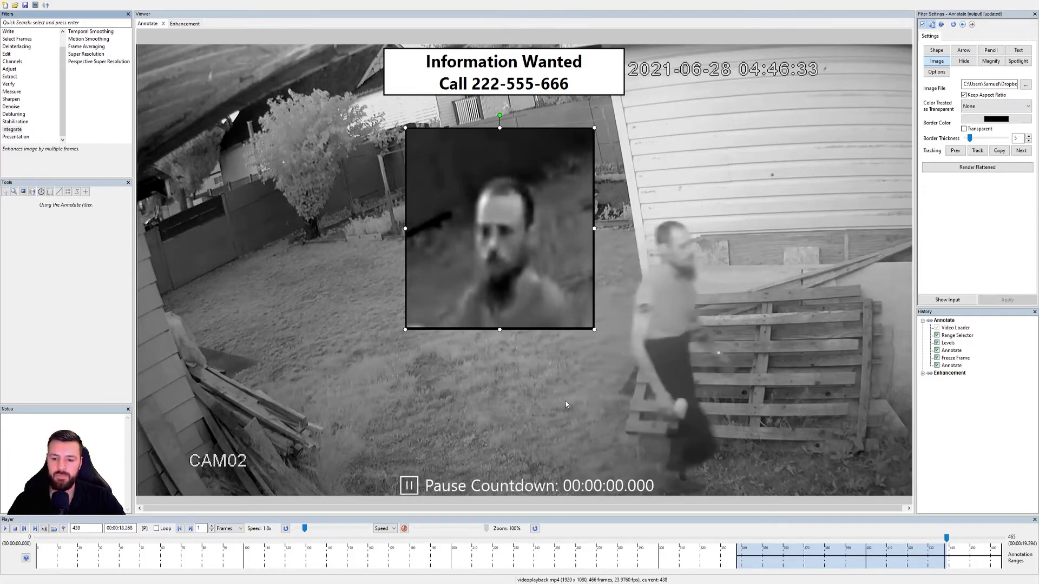
click(561, 419)
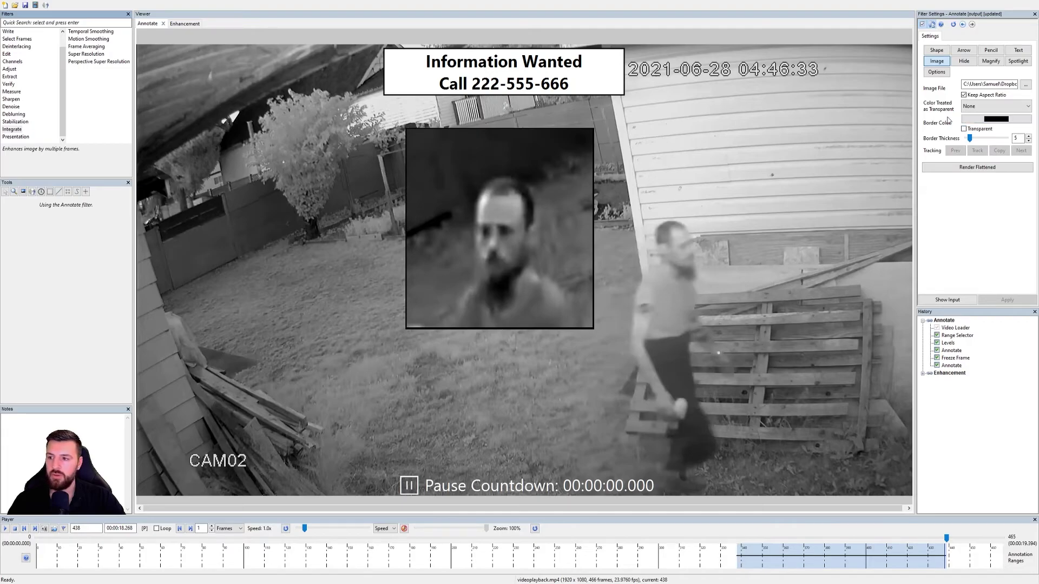
click(942, 72)
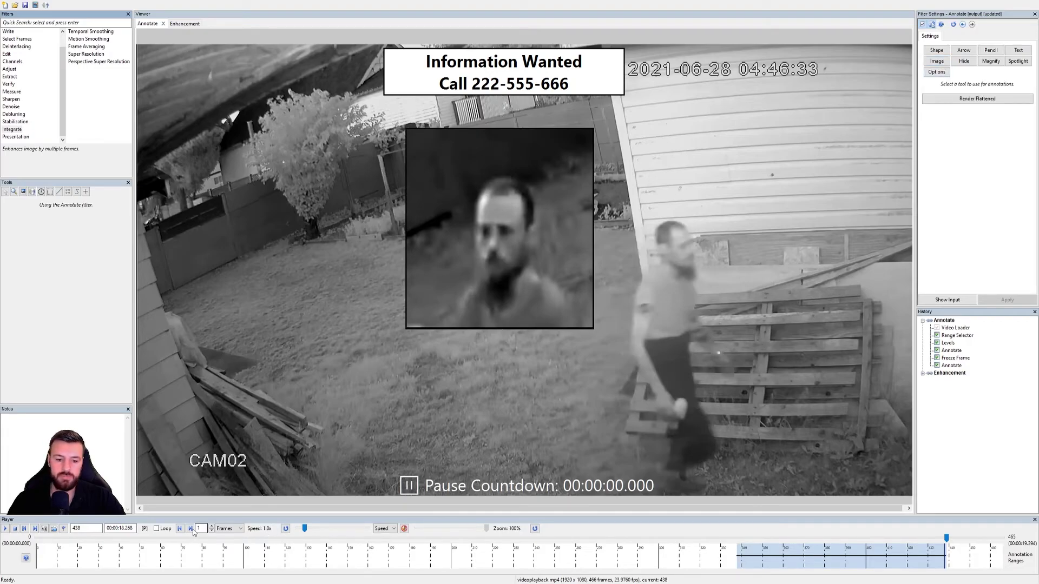
- Play the clip from the start, then skip to frames 105 and about 183 to check the face magnifier
click(31, 536)
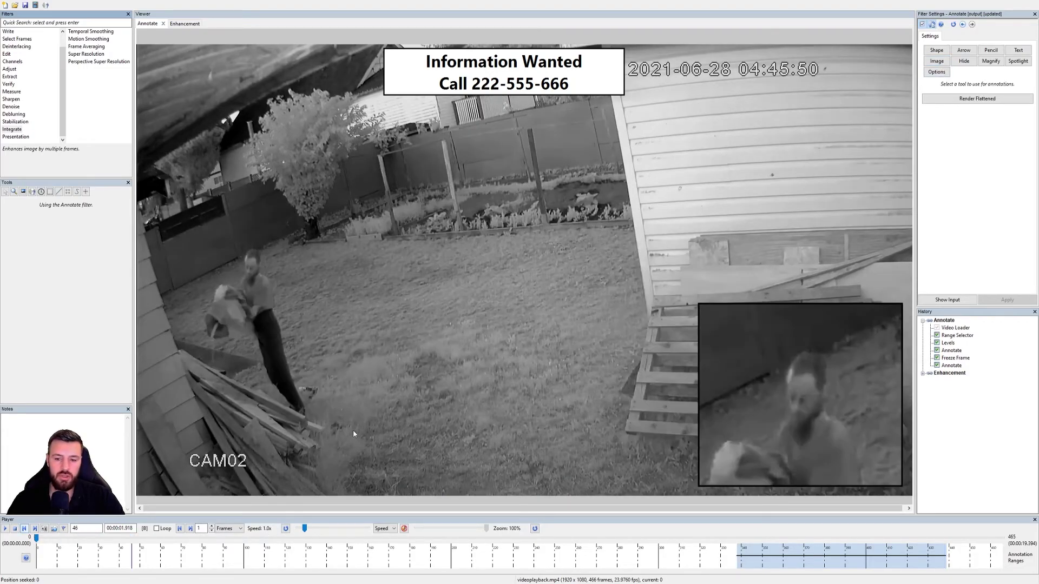
key(space)
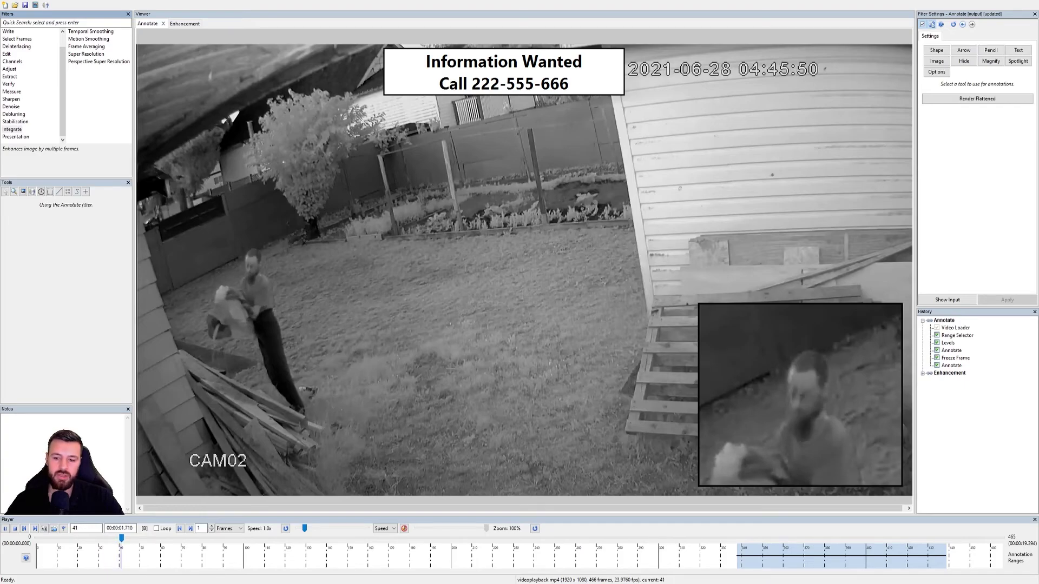
click(306, 538)
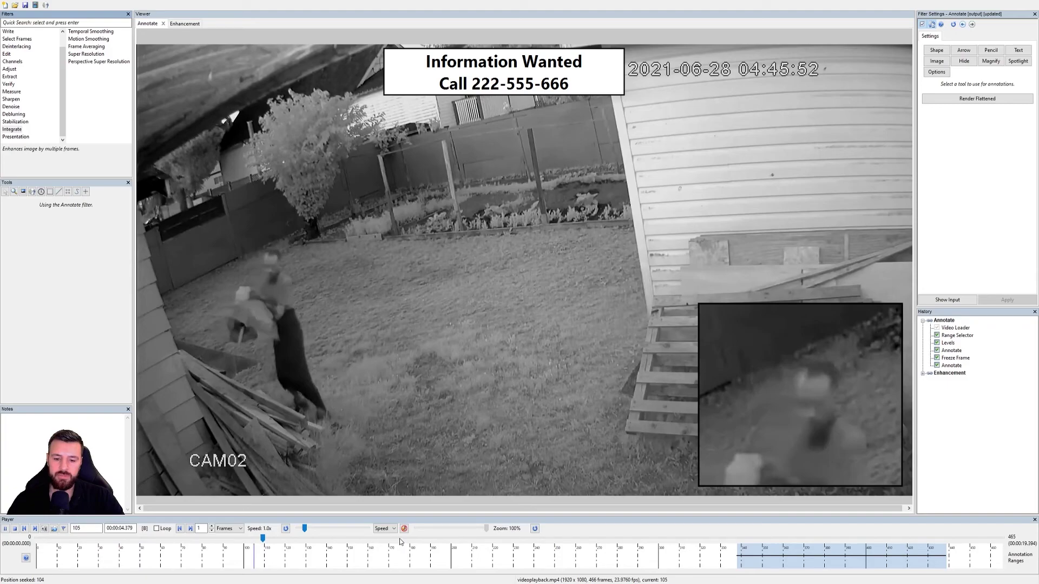
click(415, 538)
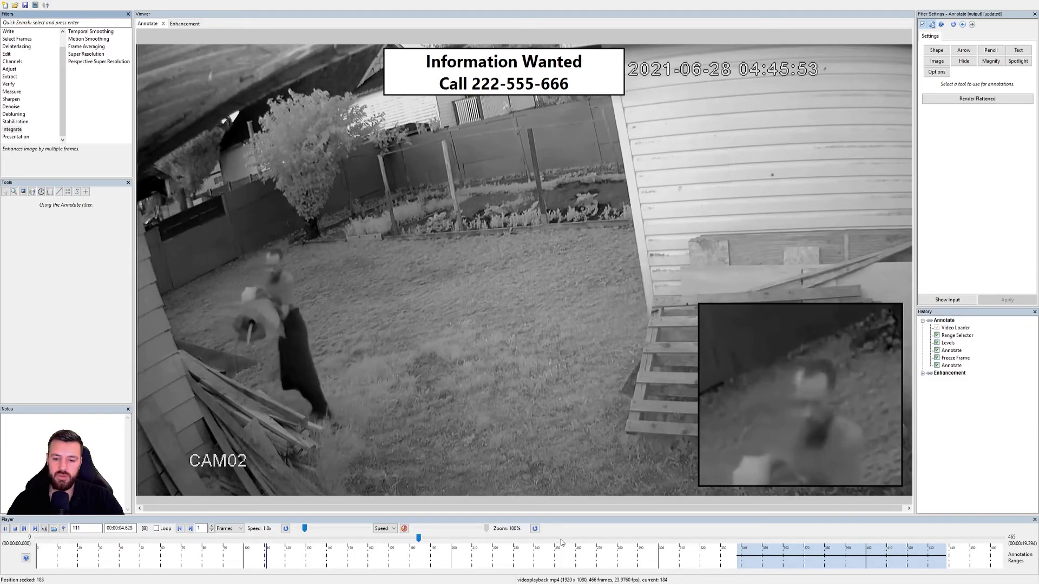